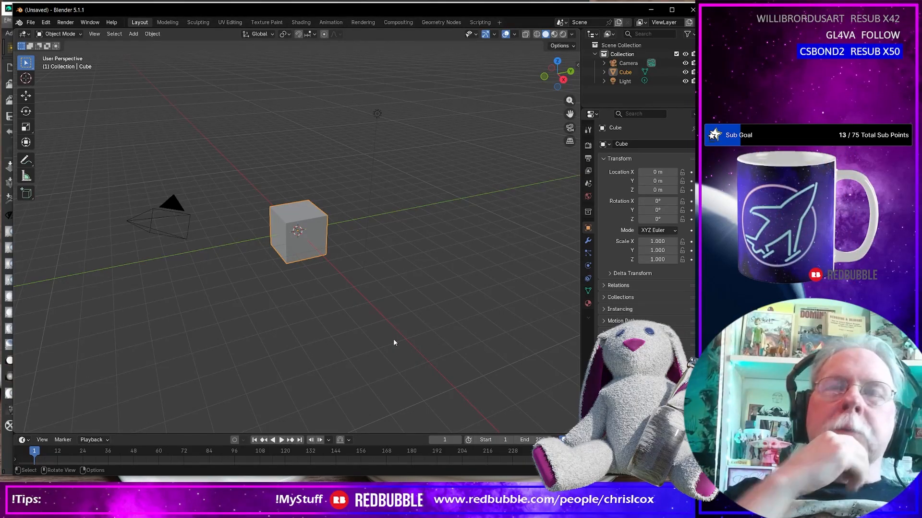
Step: Delete the default cube from the scene
{"action": "left_click", "coordinate": [297, 249]}
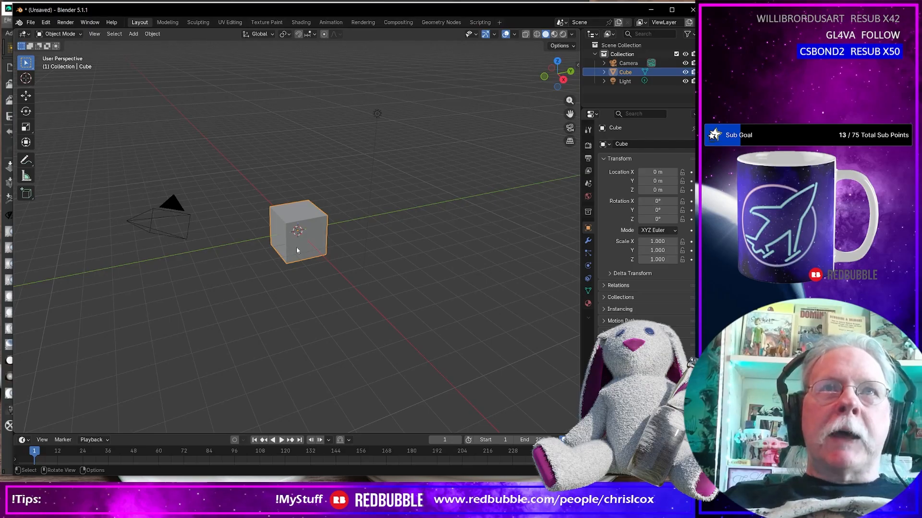
{"action": "key", "text": "Delete"}
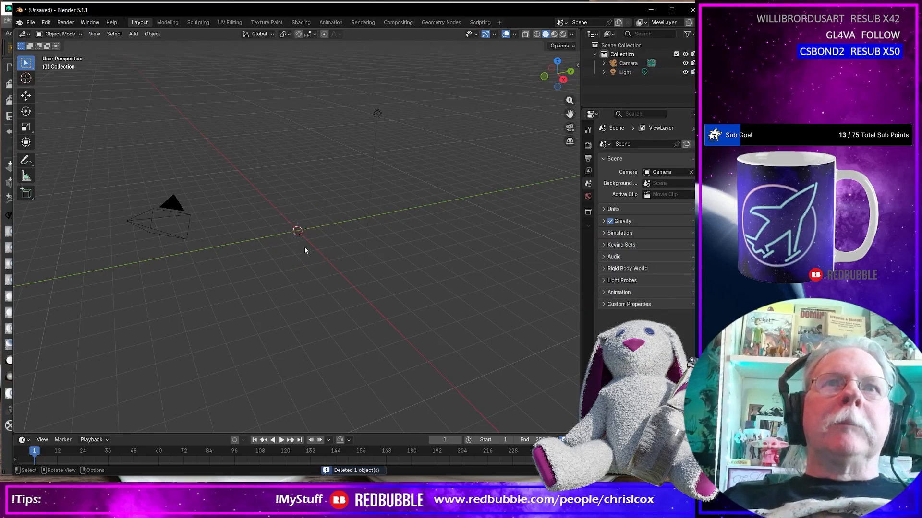
{"action": "middle_click_drag", "start_coordinate": [304, 247], "coordinate": [338, 234]}
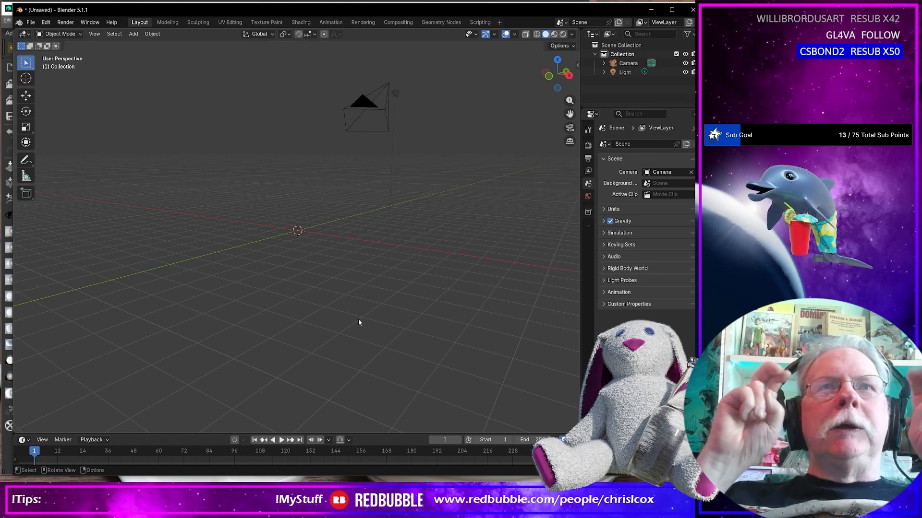
{"action": "middle_click_drag", "start_coordinate": [348, 309], "coordinate": [350, 309]}
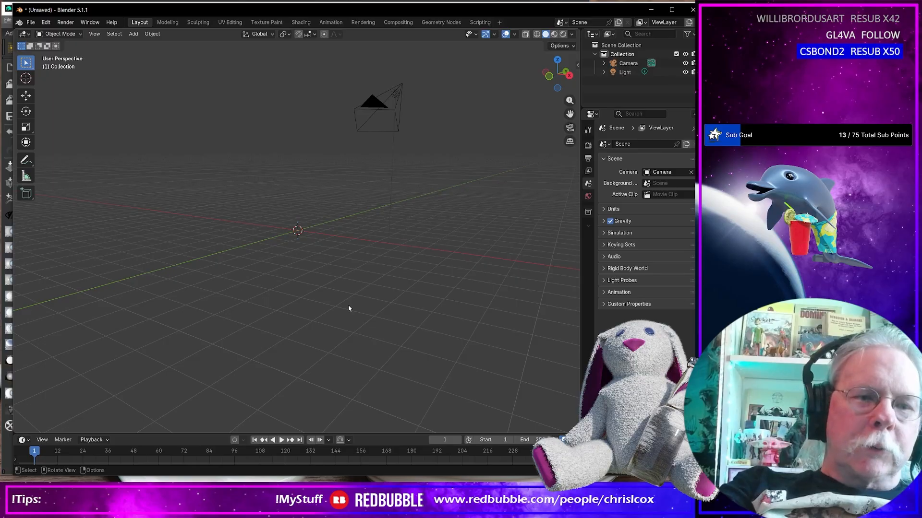
Step: Import Cyber Neon Suit IDs.obj from the Burlesque project's Cyber Neon\WIP\Substance folder as a Wavefront OBJ
{"action": "key", "text": "ctrl+shift+i"}
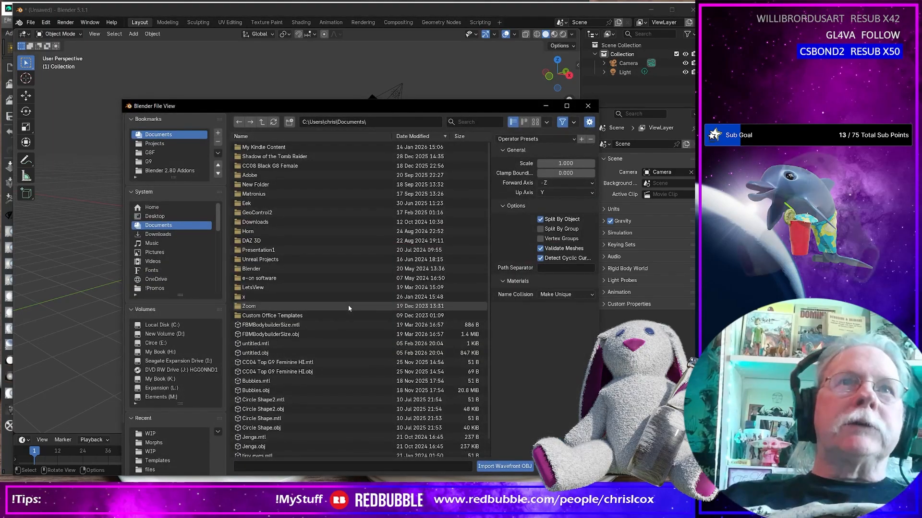
{"action": "left_click", "coordinate": [154, 433]}
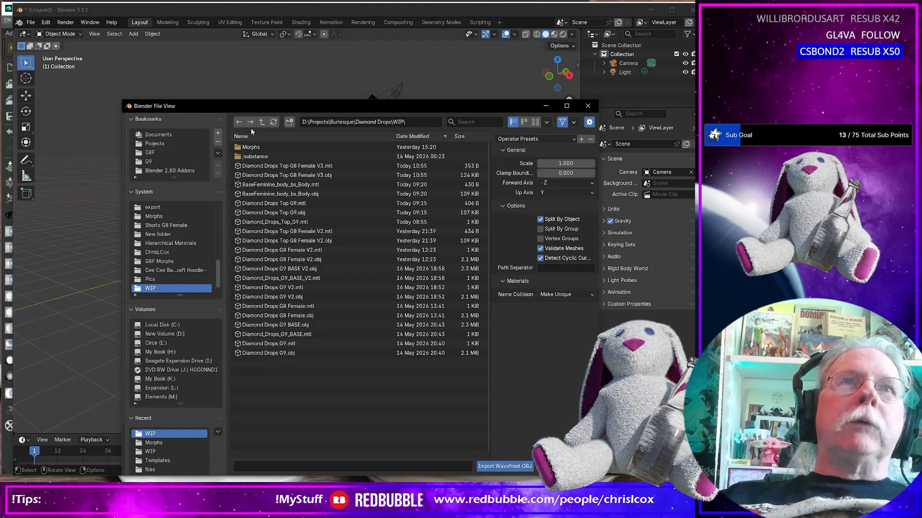
{"action": "left_click", "coordinate": [262, 122]}
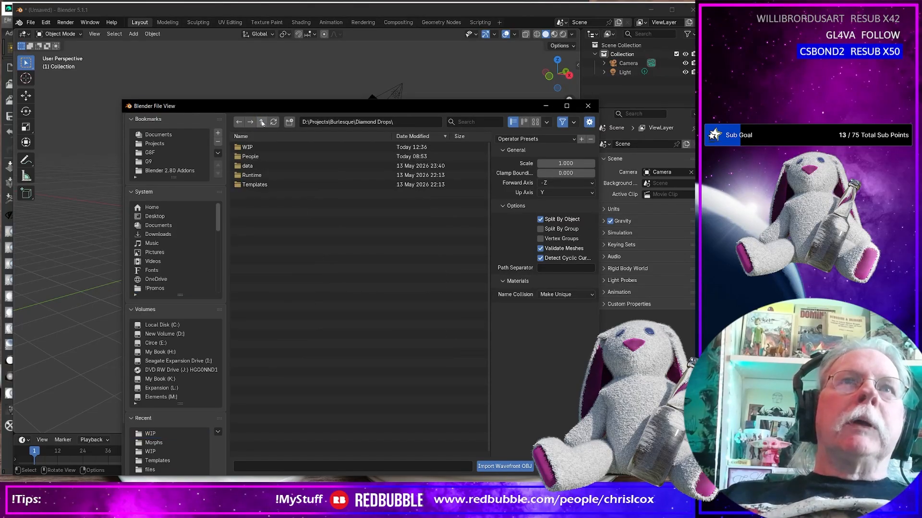
{"action": "double_click", "coordinate": [262, 147]}
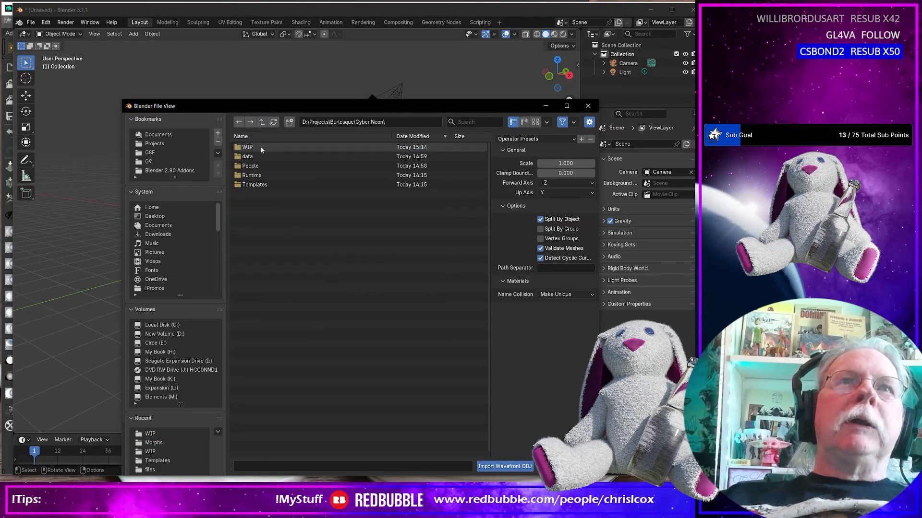
{"action": "double_click", "coordinate": [256, 147]}
{"action": "double_click", "coordinate": [260, 147]}
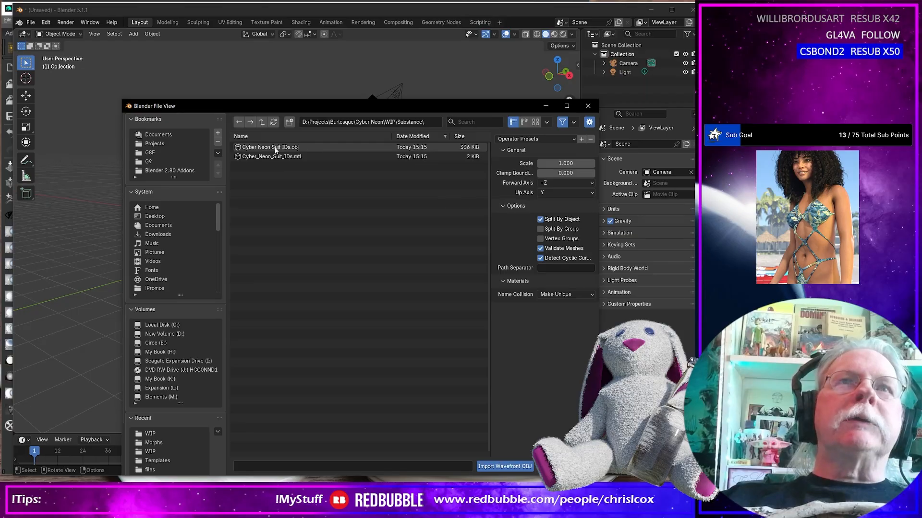
{"action": "left_click", "coordinate": [276, 147]}
{"action": "key", "text": "Return"}
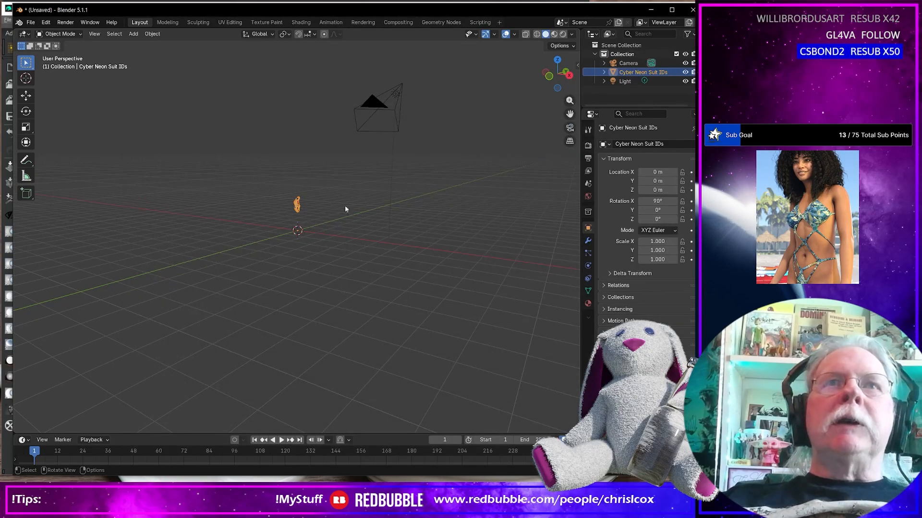
Step: Frame the imported suit in the viewport and add a mesh plane to the scene
{"action": "key", "text": "KP_Decimal"}
{"action": "middle_click_drag", "start_coordinate": [324, 214], "coordinate": [357, 209]}
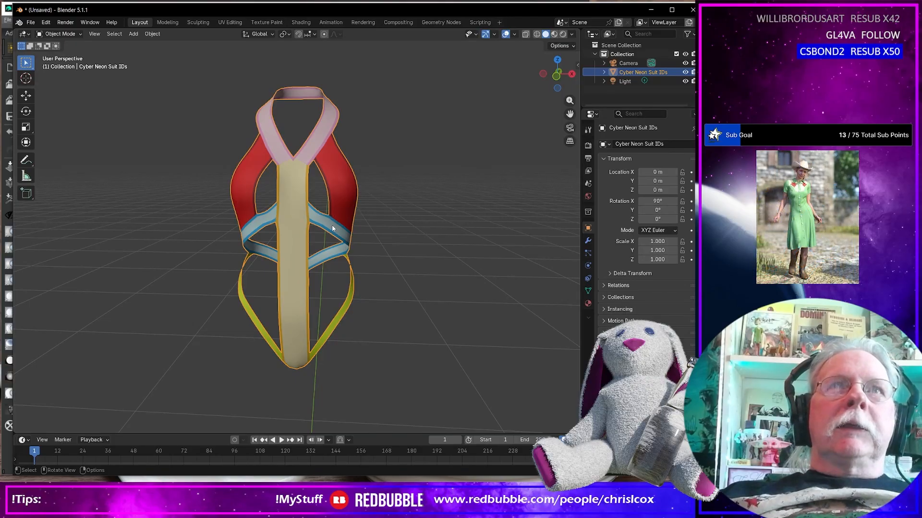
{"action": "scroll", "coordinate": [332, 228], "scroll_direction": "up", "scroll_amount": 2}
{"action": "scroll", "coordinate": [333, 229], "scroll_direction": "down", "scroll_amount": 5}
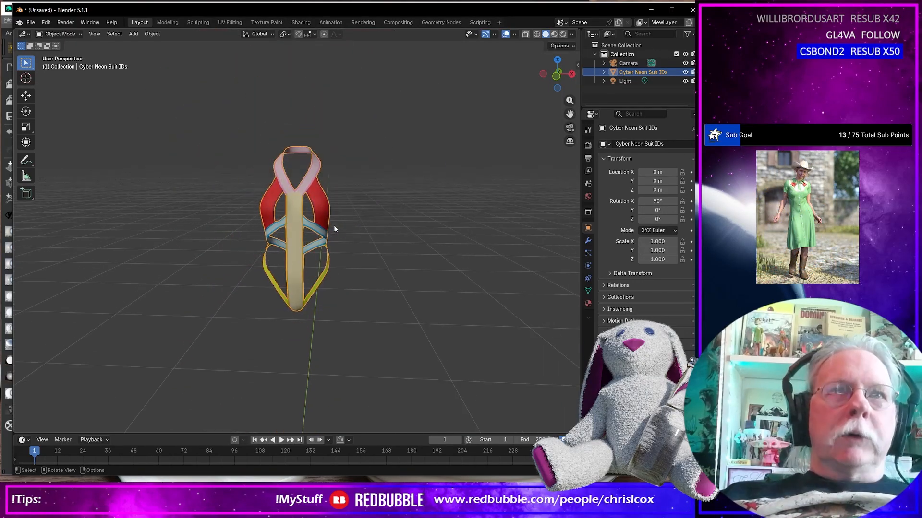
{"action": "key", "text": "shift+a"}
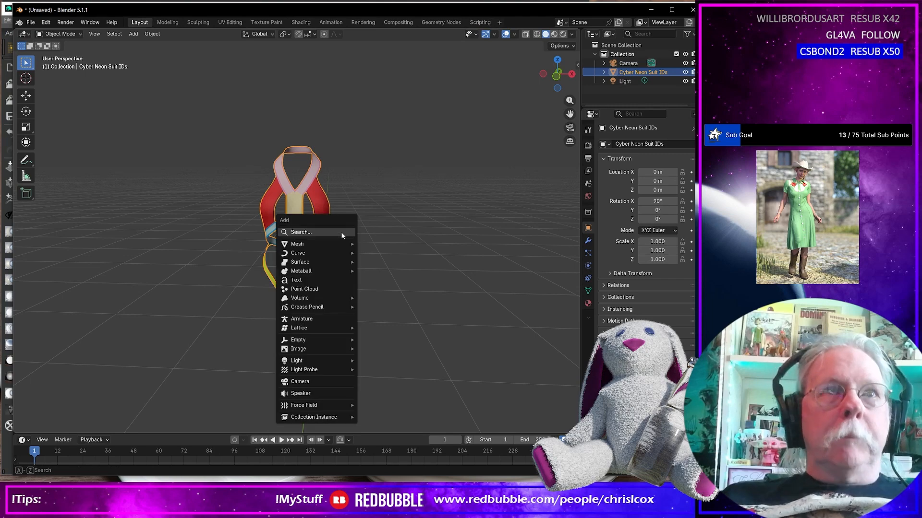
{"action": "mouse_move", "coordinate": [329, 244]}
{"action": "left_click", "coordinate": [378, 244]}
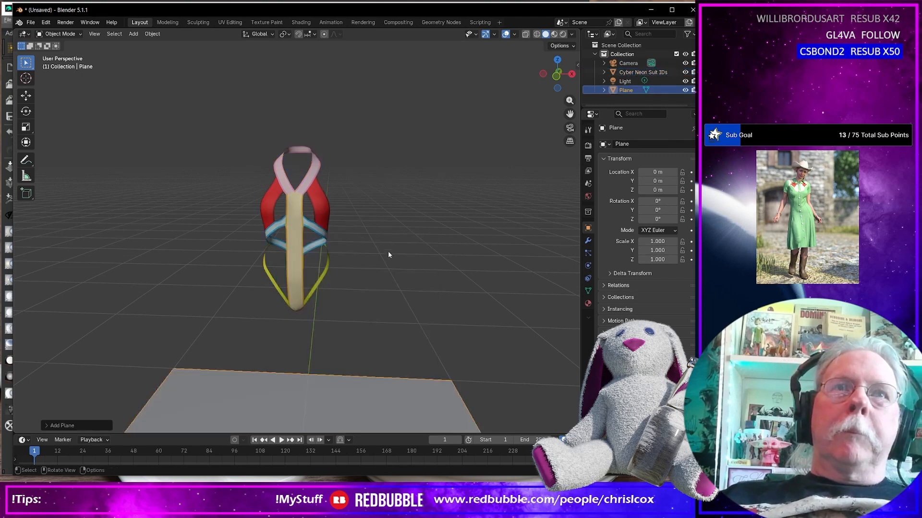
Step: Rotate the plane 90° about the X axis so it stands upright
{"action": "scroll", "coordinate": [388, 252], "scroll_direction": "down", "scroll_amount": 5}
{"action": "middle_click_drag", "start_coordinate": [326, 293], "coordinate": [307, 297]}
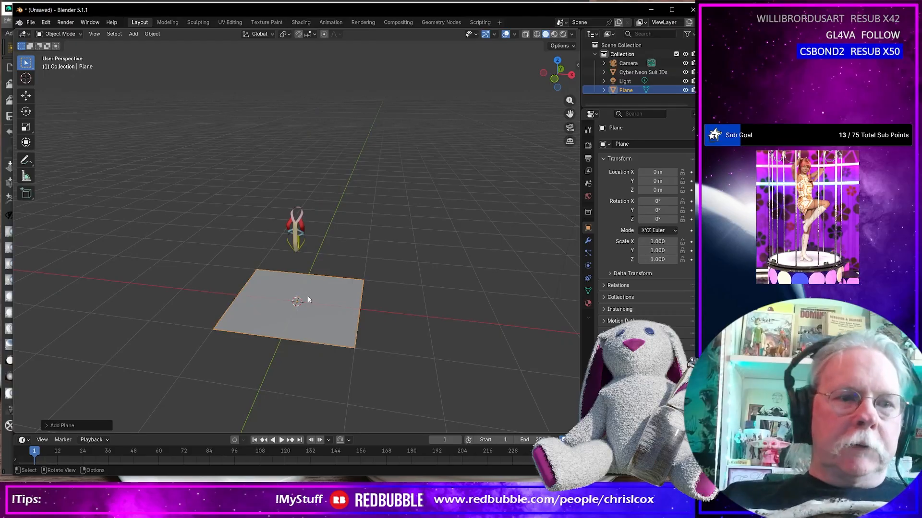
{"action": "type", "text": "rx"}
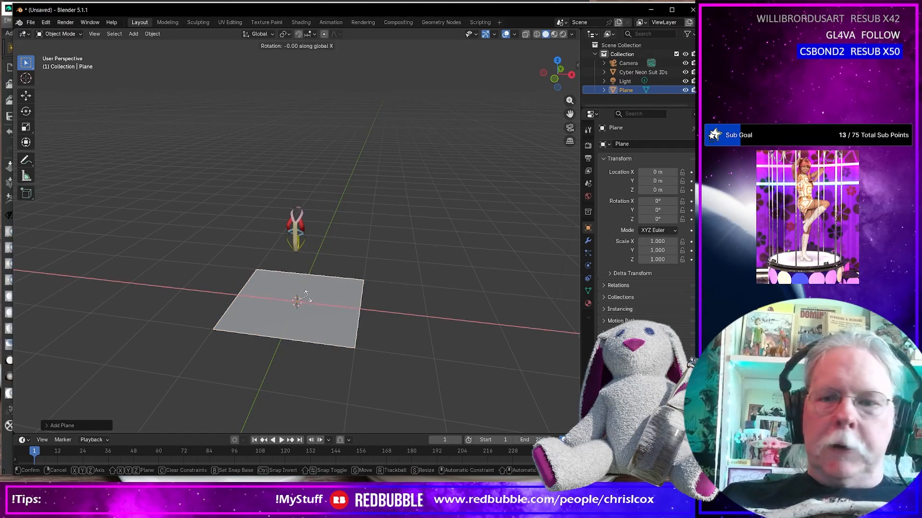
{"action": "type", "text": "90"}
{"action": "key", "text": "Return"}
{"action": "middle_click_drag", "start_coordinate": [307, 295], "coordinate": [319, 280]}
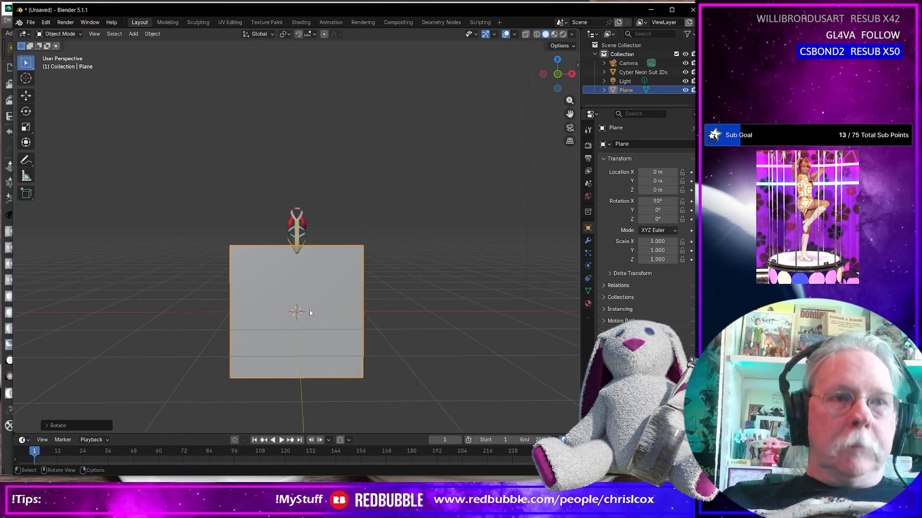
Step: In Edit Mode from the front view, place the plane's geometry beside the suit and scale it to about a third
{"action": "key", "text": "KP_1"}
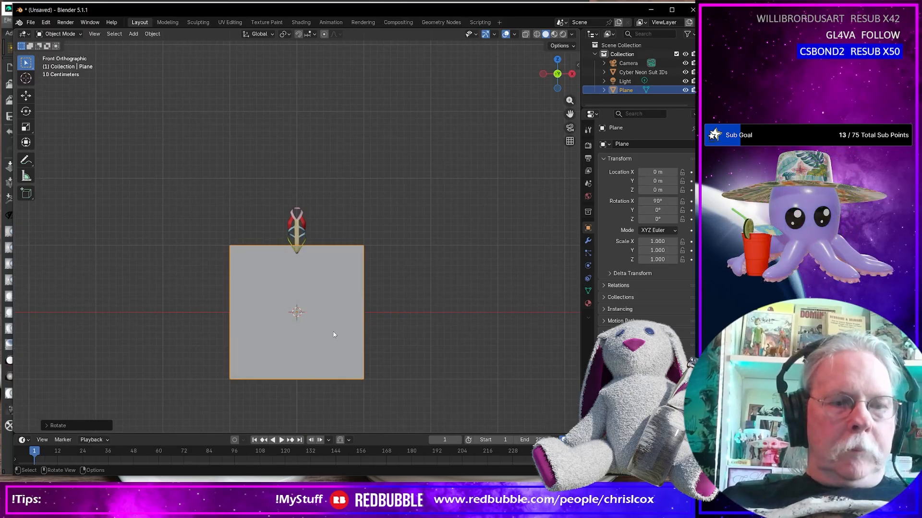
{"action": "key", "text": "Tab"}
{"action": "key", "text": "g"}
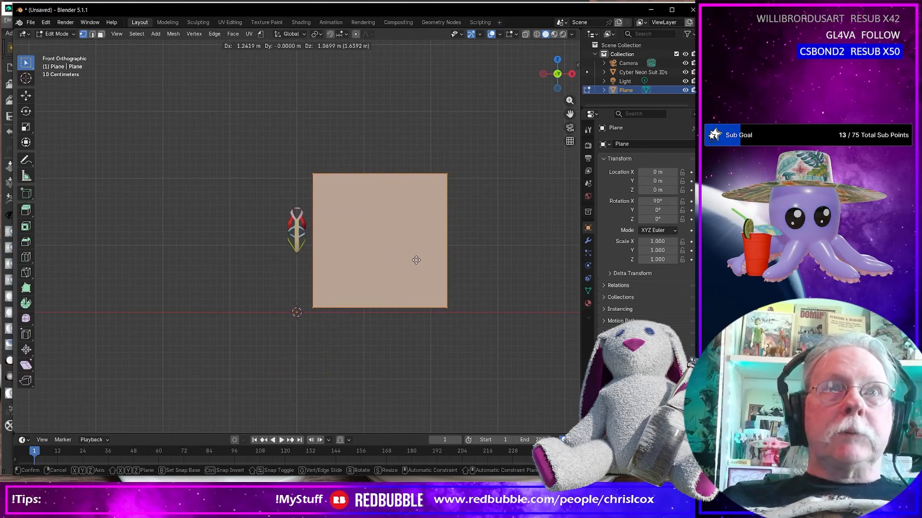
{"action": "left_click", "coordinate": [416, 259]}
{"action": "key", "text": "s"}
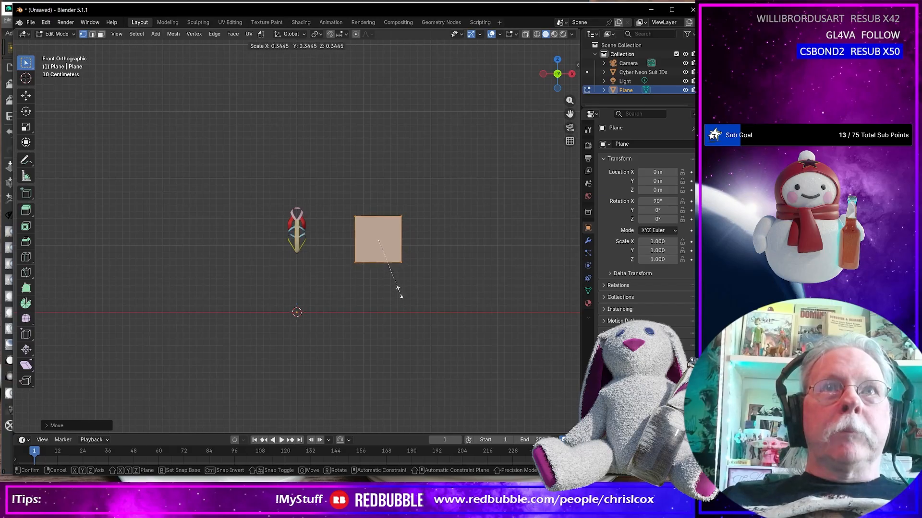
{"action": "left_click", "coordinate": [396, 288]}
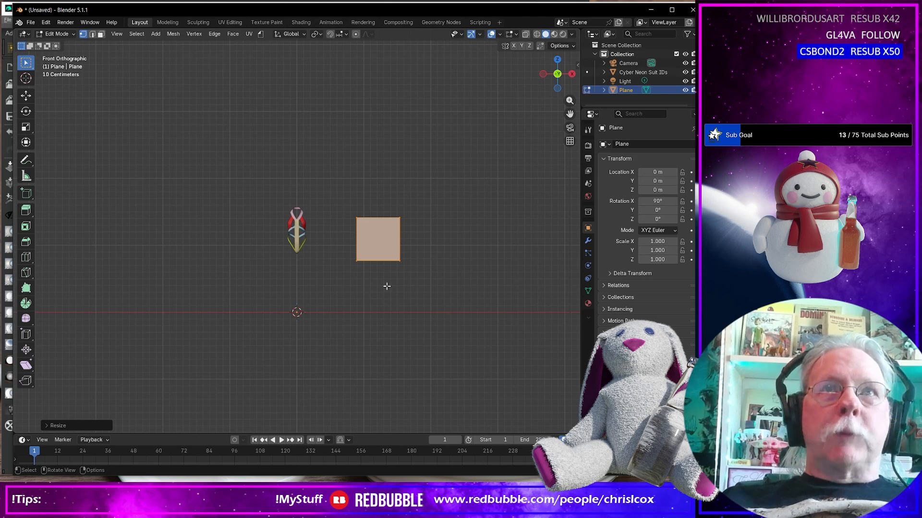
{"action": "key", "text": "g"}
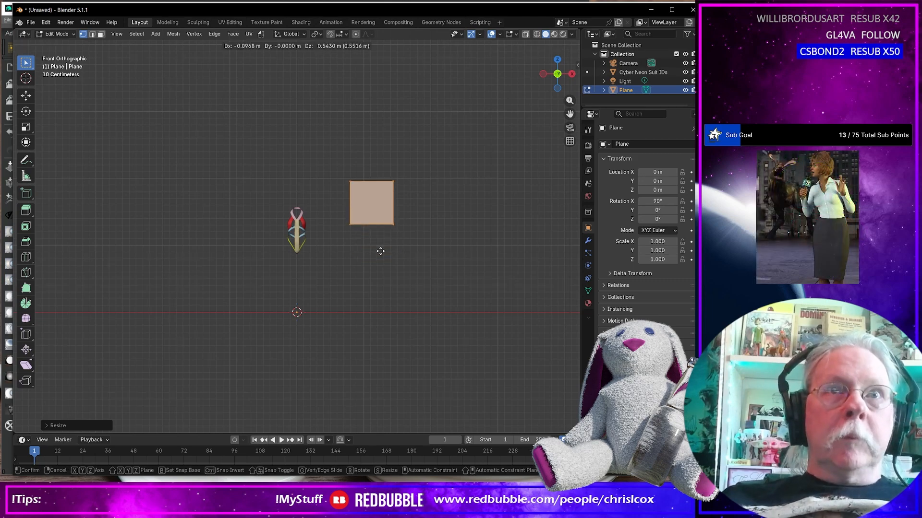
{"action": "left_click", "coordinate": [362, 286]}
{"action": "scroll", "coordinate": [358, 283], "scroll_direction": "down", "scroll_amount": 3}
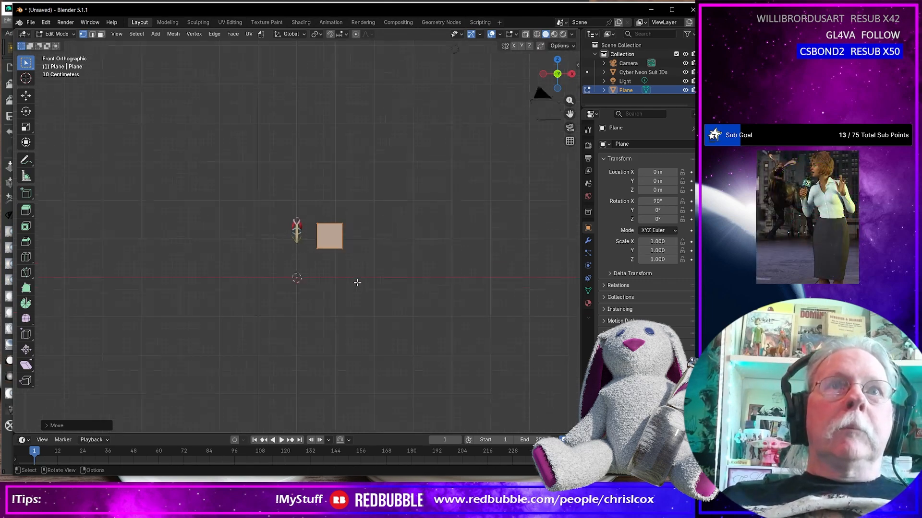
{"action": "scroll", "coordinate": [357, 284], "scroll_direction": "up", "scroll_amount": 10}
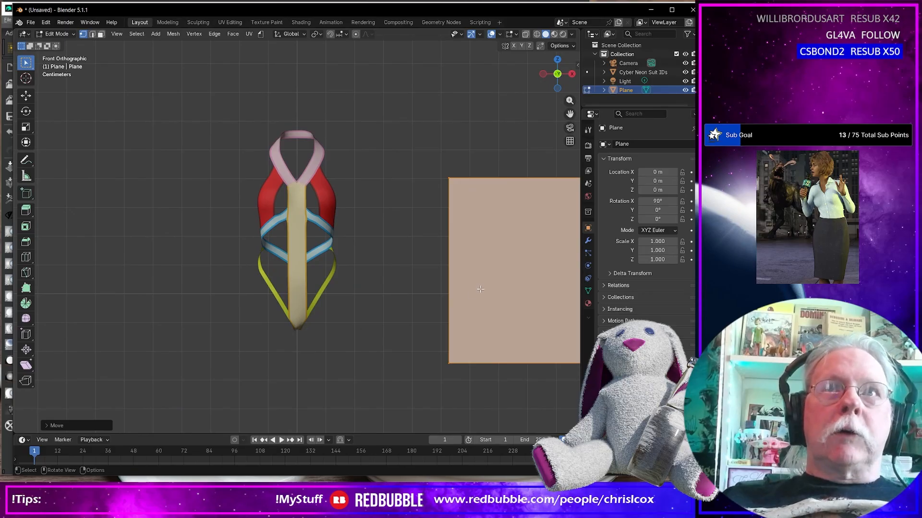
Step: Select the plane's face, move it up and closer to the suit, and return to Object Mode
{"action": "key", "text": "alt+a"}
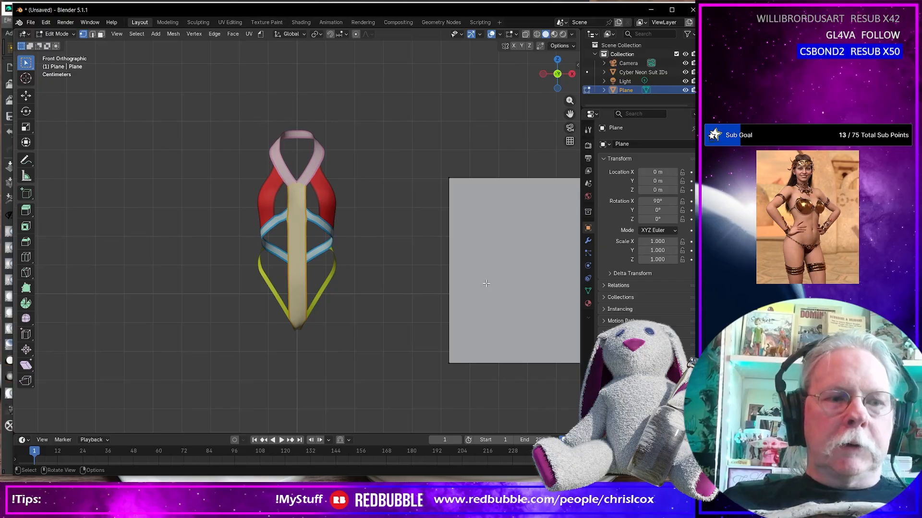
{"action": "key", "text": "3"}
{"action": "left_click", "coordinate": [523, 288]}
{"action": "key", "text": "g"}
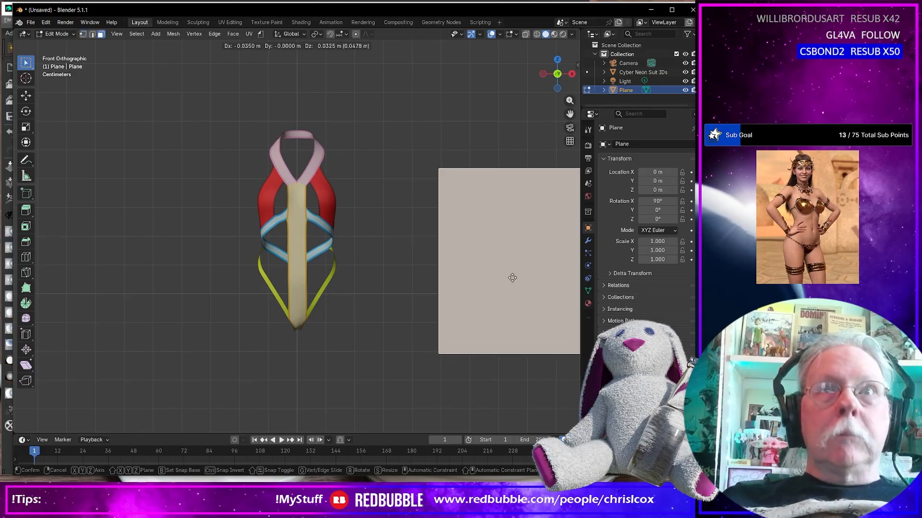
{"action": "left_click", "coordinate": [490, 240]}
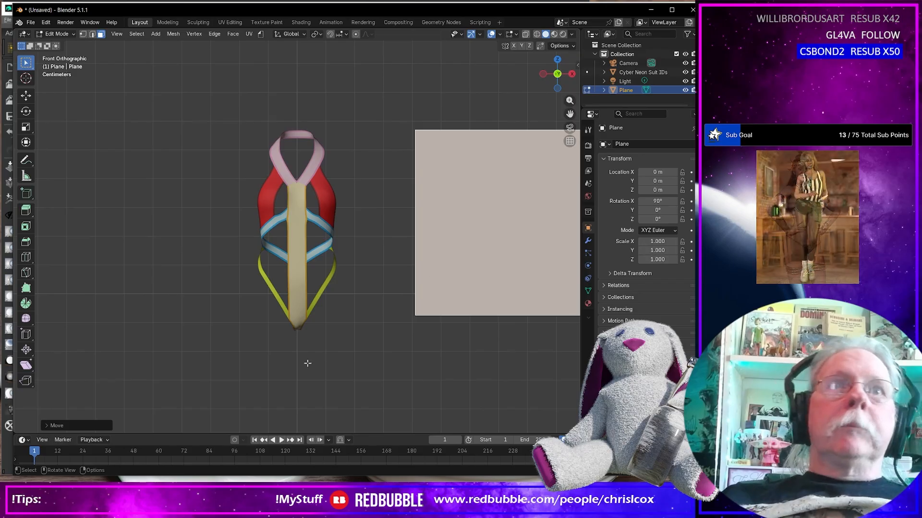
{"action": "key", "text": "Tab"}
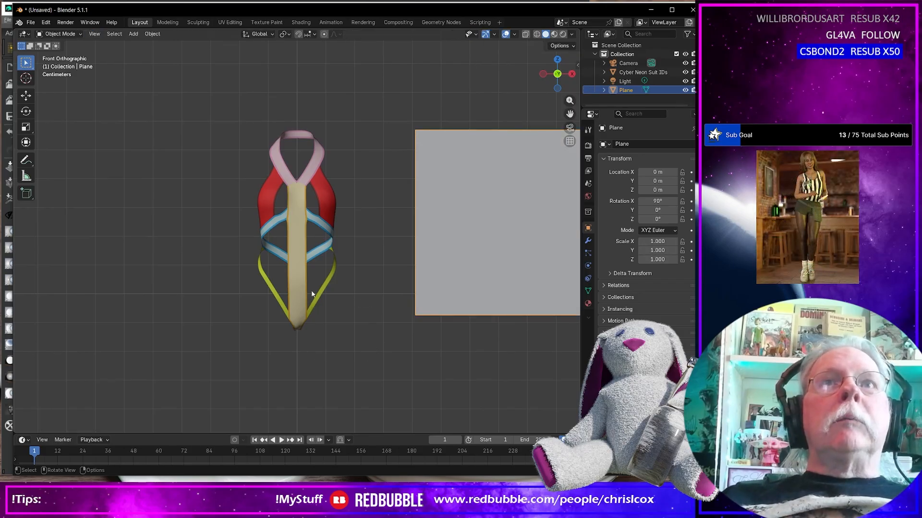
Step: Open the suit mesh in the UV Editing workspace and select all of its UVs
{"action": "left_click", "coordinate": [293, 249]}
{"action": "left_click", "coordinate": [230, 22]}
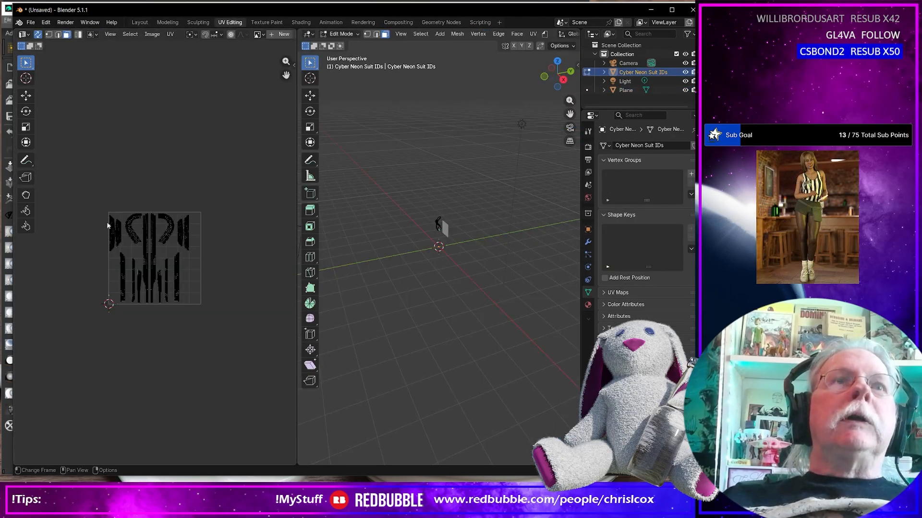
{"action": "key", "text": "a"}
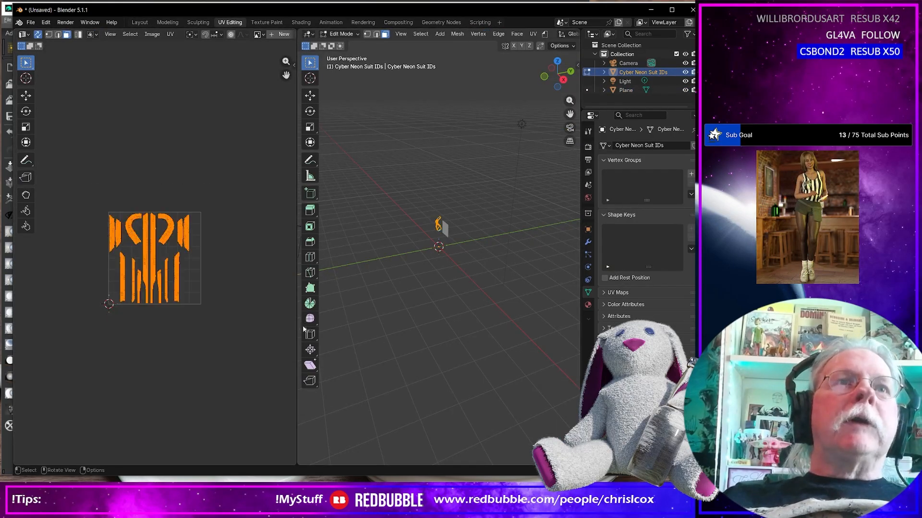
Step: Start exporting the suit's UV layout and browse to the Cyber Neon folder inside the project's Templates folder
{"action": "left_click", "coordinate": [170, 35]}
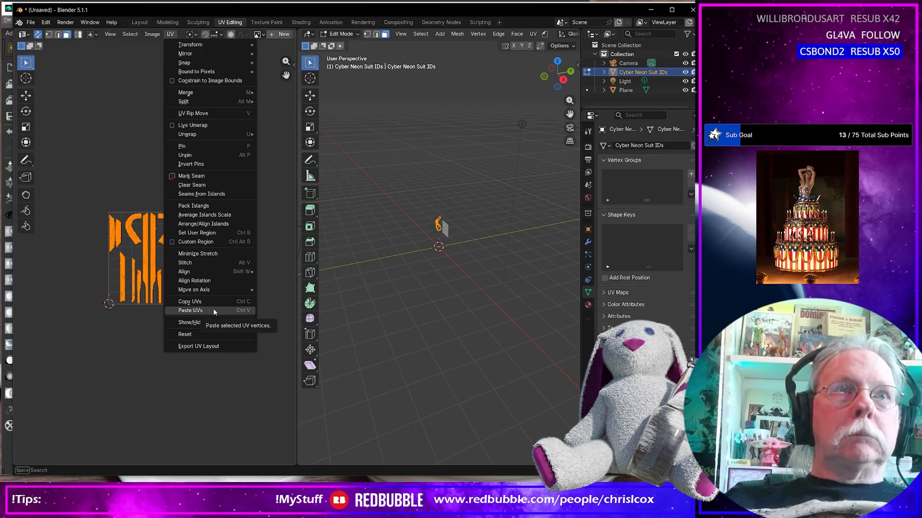
{"action": "left_click", "coordinate": [205, 345]}
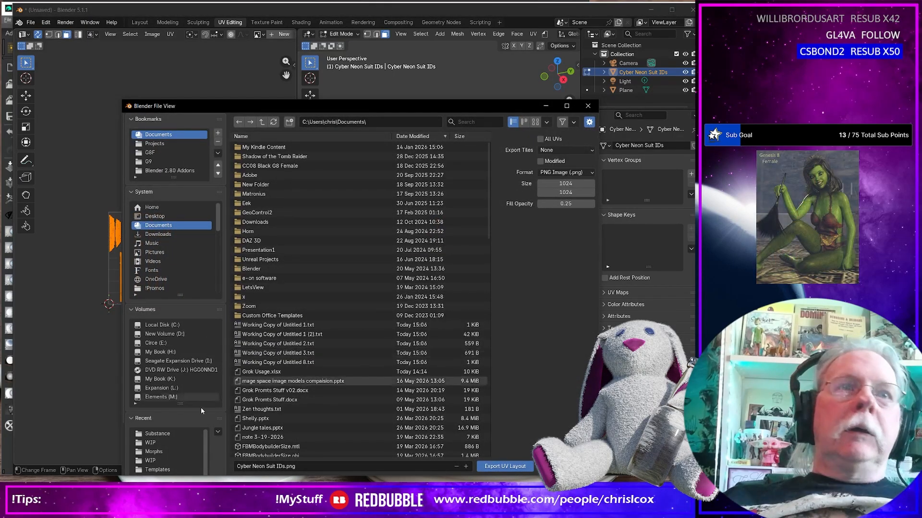
{"action": "left_click", "coordinate": [158, 433]}
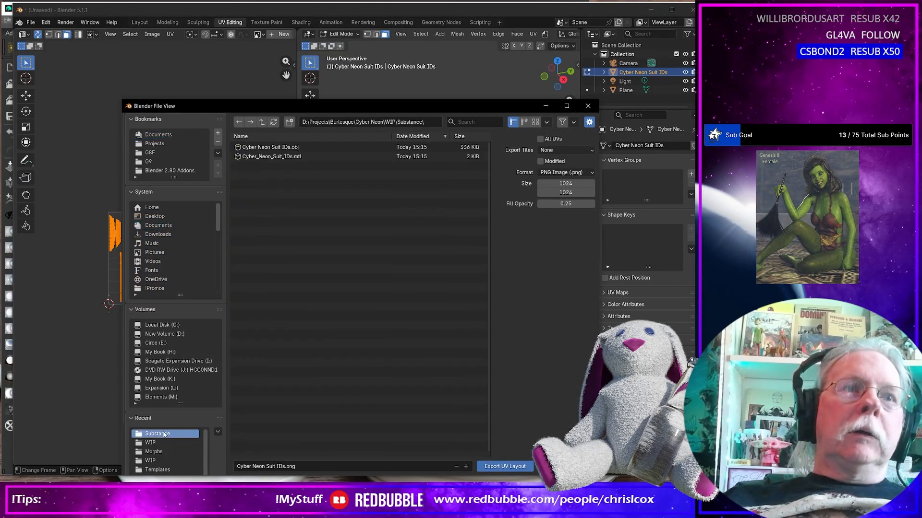
{"action": "left_click", "coordinate": [262, 122]}
{"action": "left_click", "coordinate": [262, 122]}
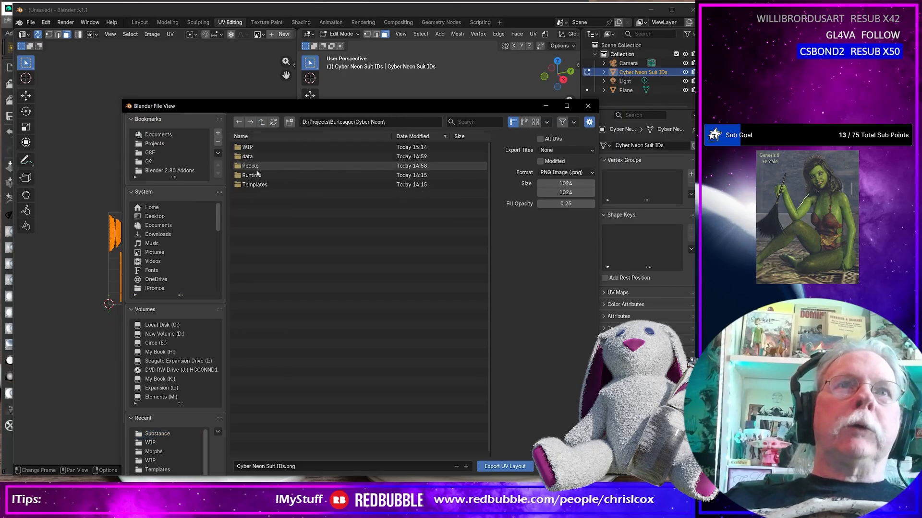
{"action": "double_click", "coordinate": [252, 184]}
{"action": "double_click", "coordinate": [249, 148]}
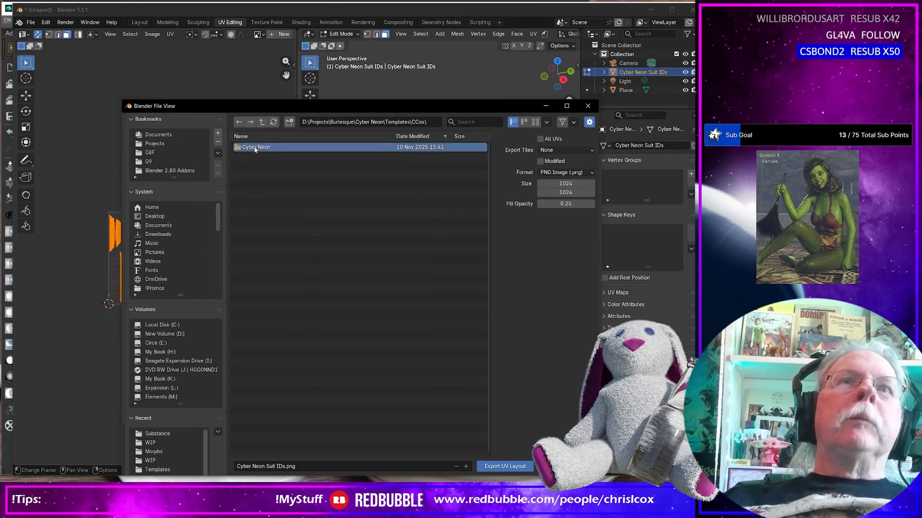
{"action": "double_click", "coordinate": [267, 148]}
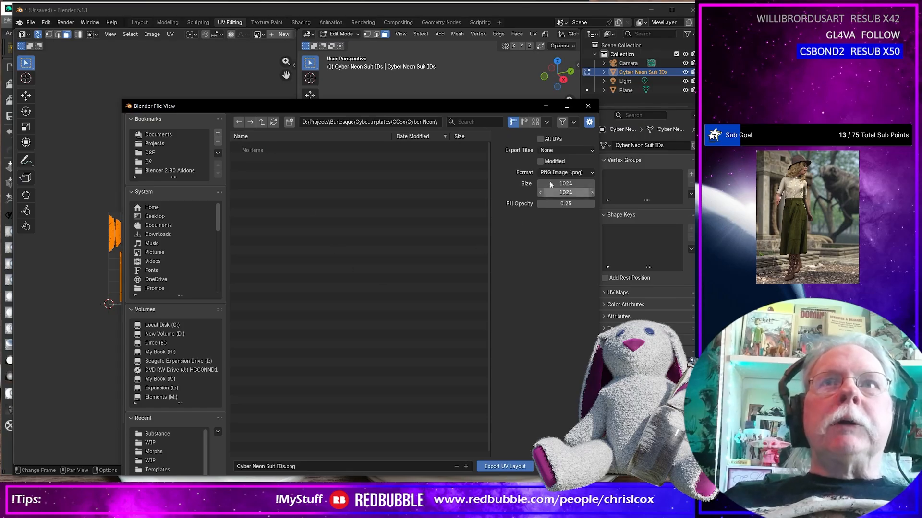
Step: Set the UV layout image size to 8192 × 8192 and export it as Cyber Neon Suit IDs.png
{"action": "left_click", "coordinate": [565, 184]}
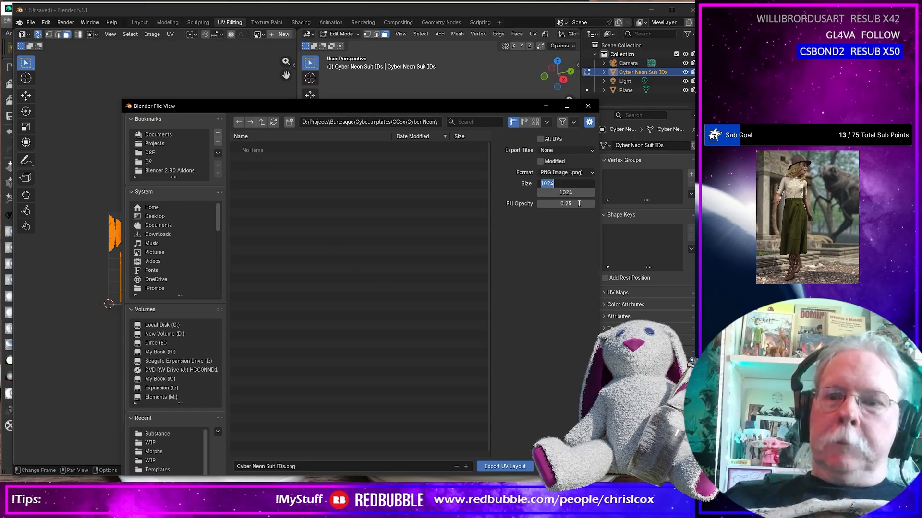
{"action": "type", "text": "819"}
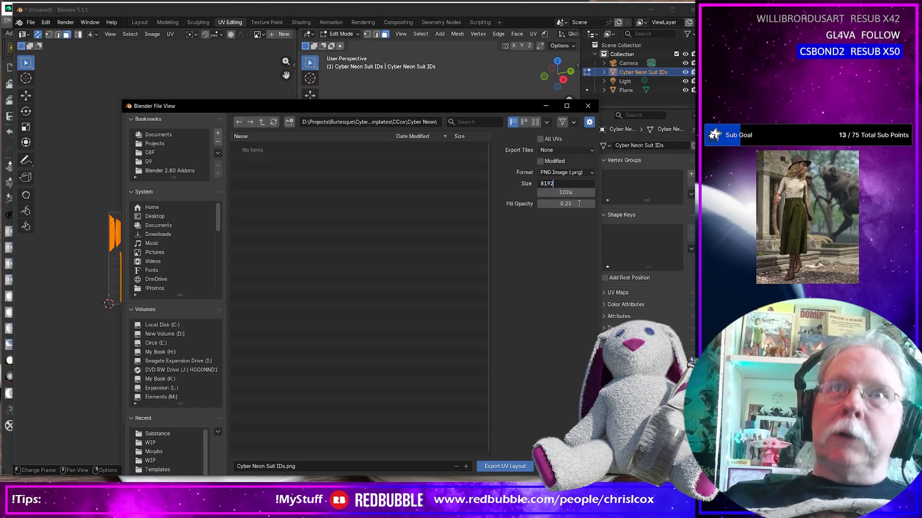
{"action": "key", "text": "Tab"}
{"action": "type", "text": "81"}
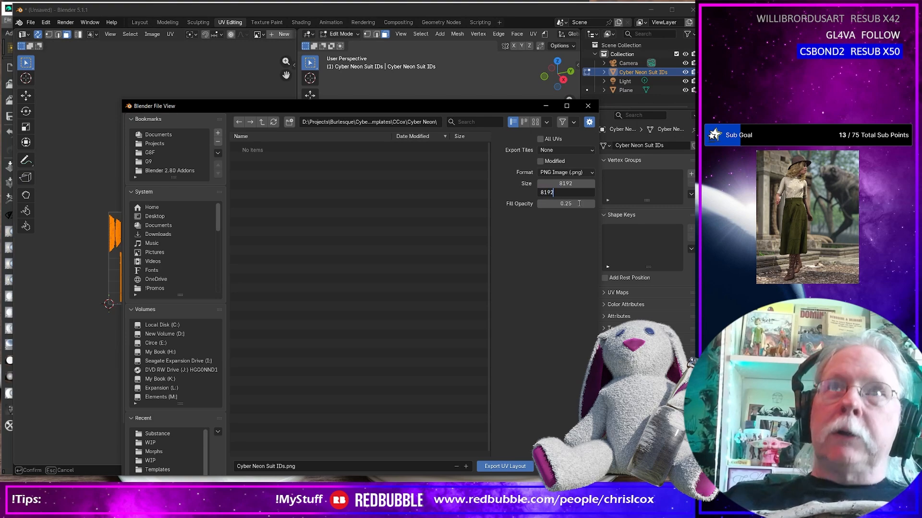
{"action": "type", "text": "92"}
{"action": "key", "text": "Return"}
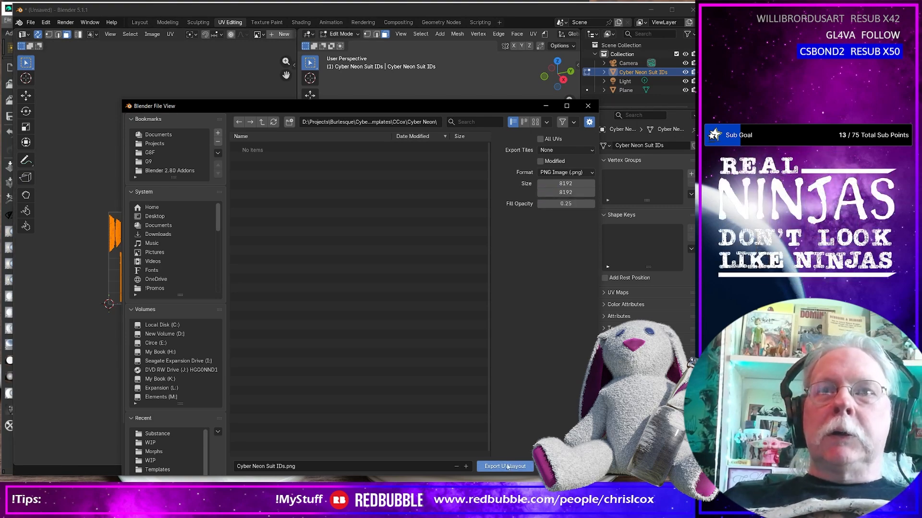
{"action": "left_click", "coordinate": [507, 467]}
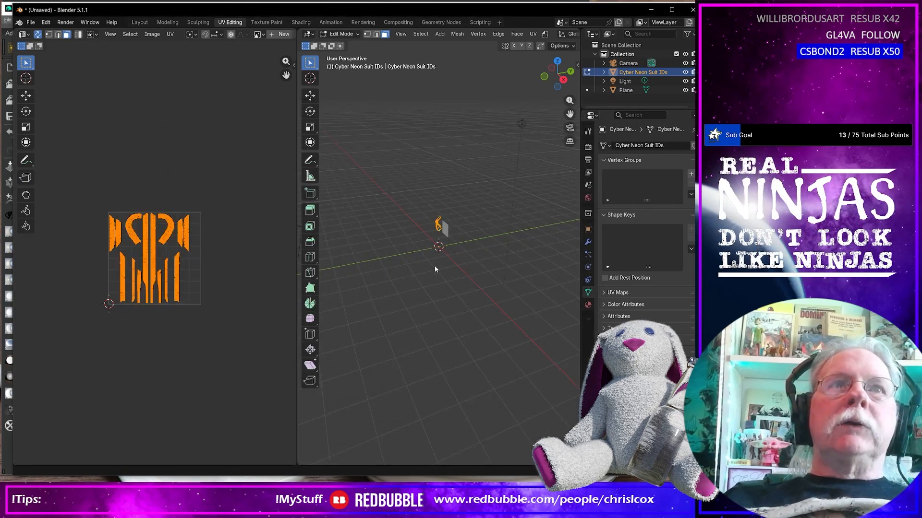
Step: Open the plane in Edit Mode and examine its UVs and its placement beside the suit
{"action": "key", "text": "Tab"}
{"action": "left_click", "coordinate": [444, 228]}
{"action": "key", "text": "Tab"}
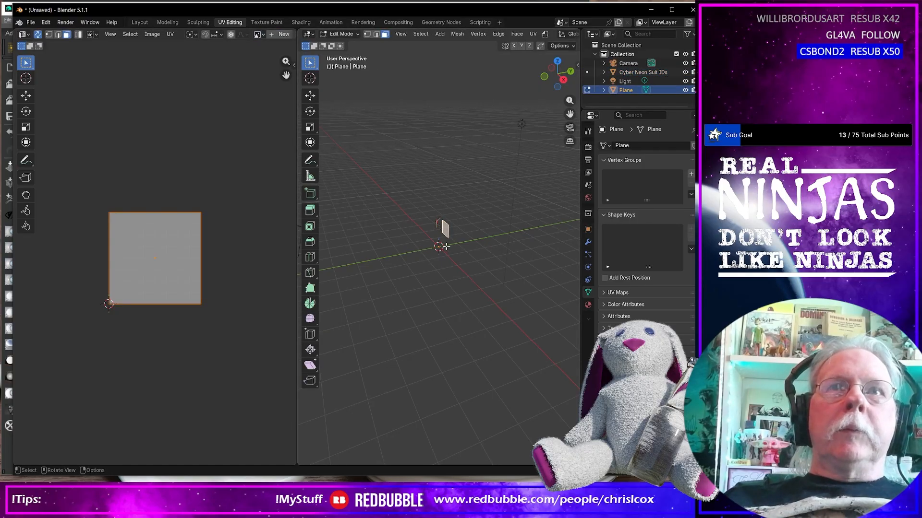
{"action": "scroll", "coordinate": [226, 306], "scroll_direction": "up", "scroll_amount": 4}
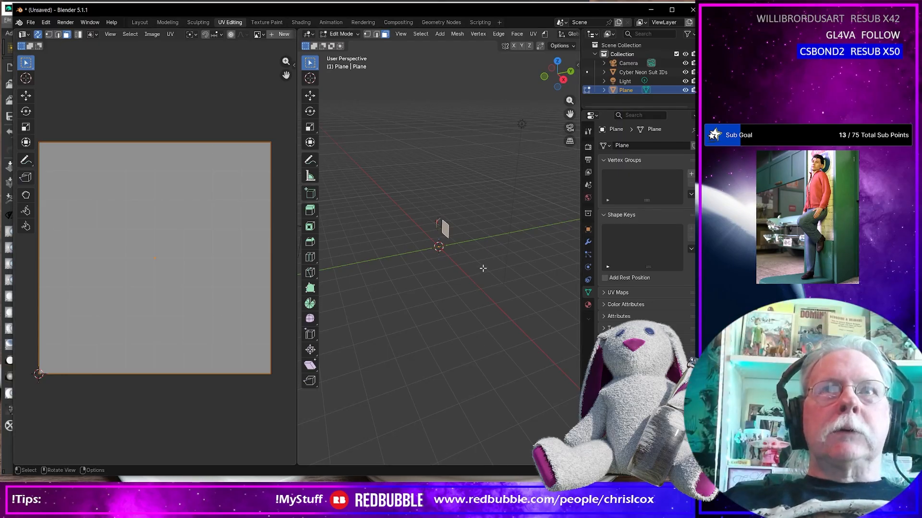
{"action": "middle_click_drag", "start_coordinate": [483, 268], "coordinate": [454, 312]}
{"action": "scroll", "coordinate": [497, 252], "scroll_direction": "up", "scroll_amount": 13}
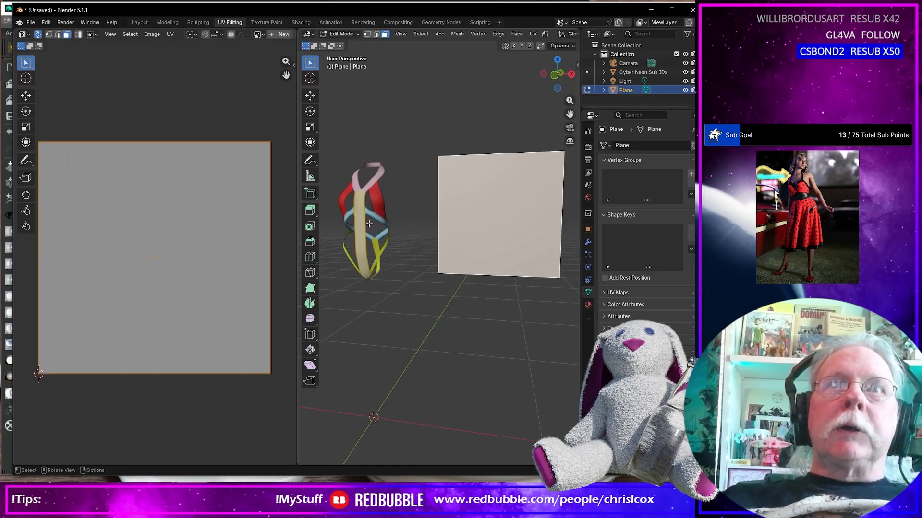
Step: Return to Object Mode and select the suit together with the plane
{"action": "key", "text": "Tab"}
{"action": "left_click", "coordinate": [378, 203]}
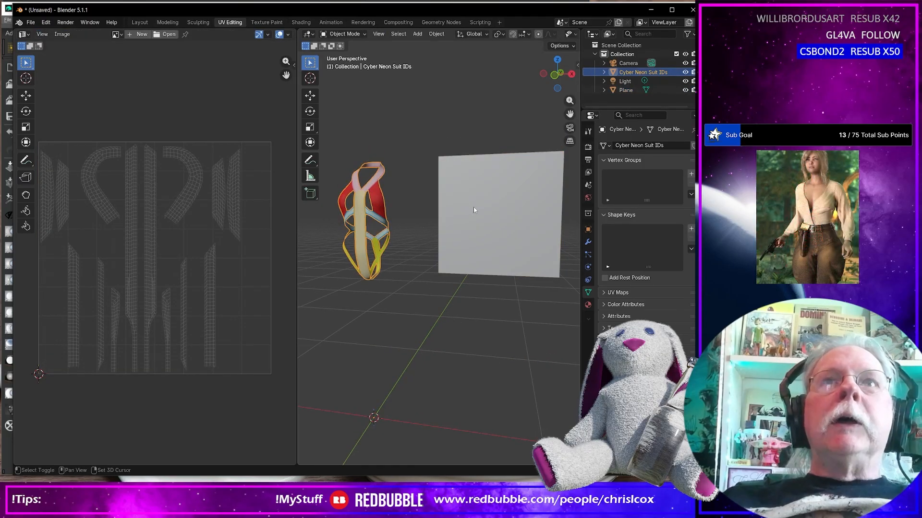
{"action": "left_click", "coordinate": [476, 270], "text": "shift"}
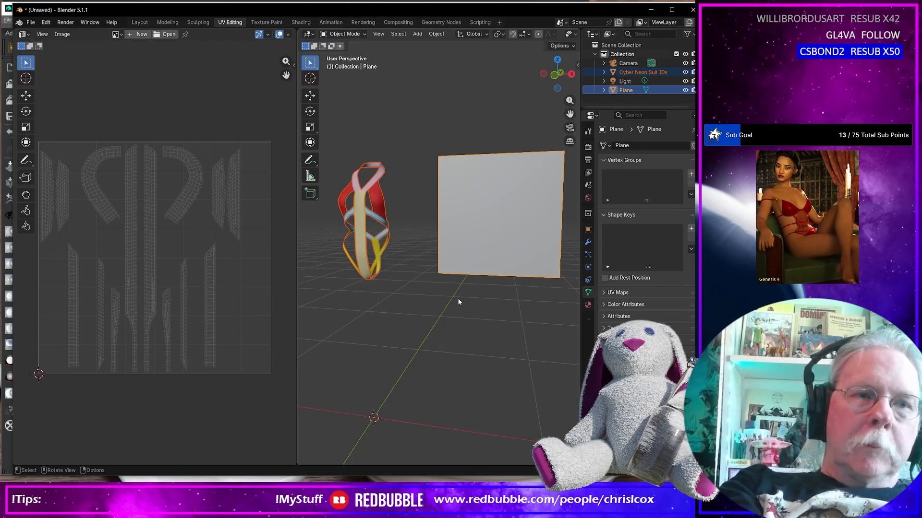
Step: Import Cyber Neon Suit IDs.obj from the WIP Substance folder into the scene again
{"action": "key", "text": "ctrl+i"}
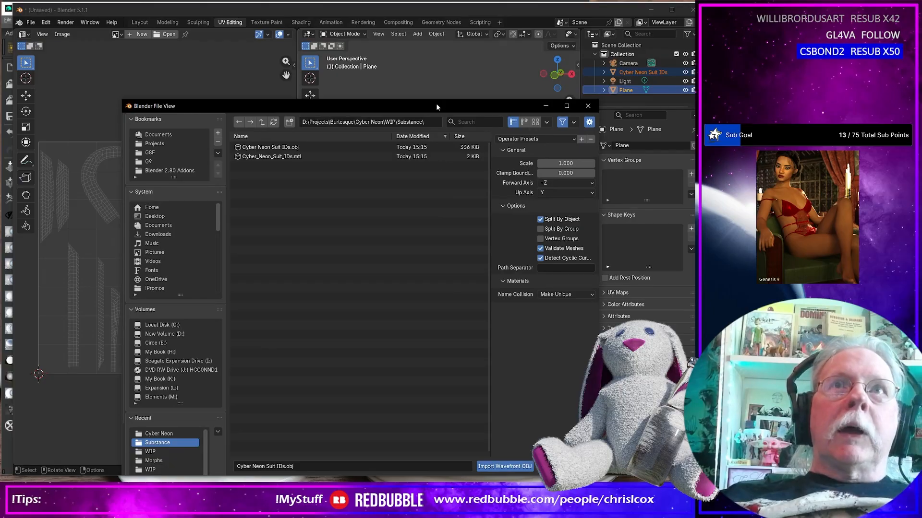
{"action": "left_click_drag", "start_coordinate": [436, 102], "coordinate": [744, 87]}
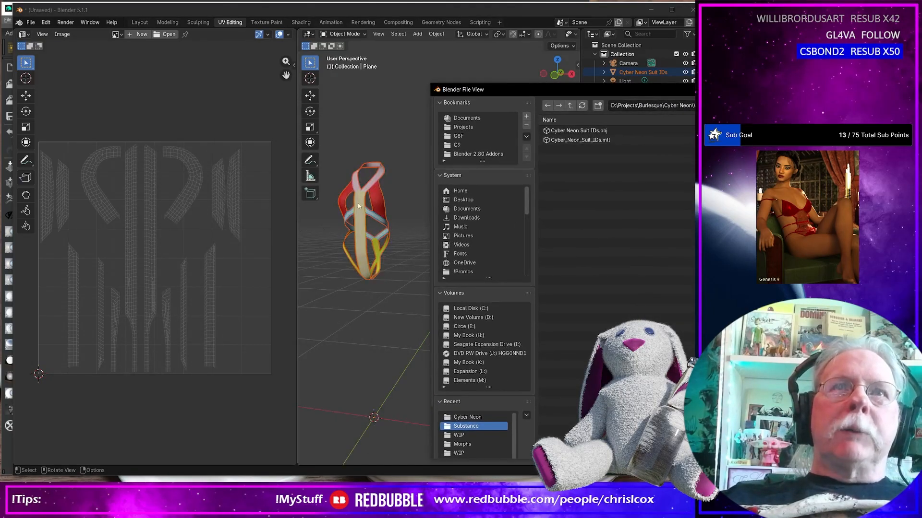
{"action": "left_click_drag", "start_coordinate": [628, 89], "coordinate": [340, 81]}
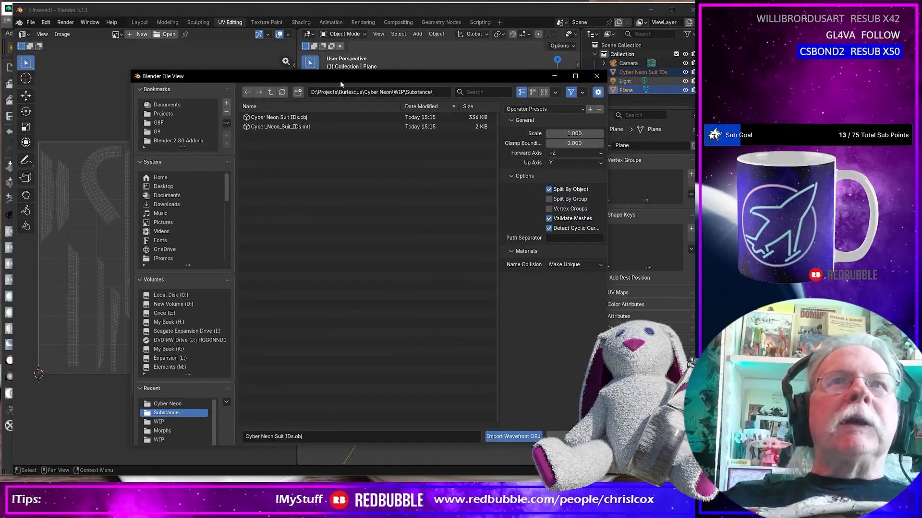
{"action": "left_click", "coordinate": [297, 118]}
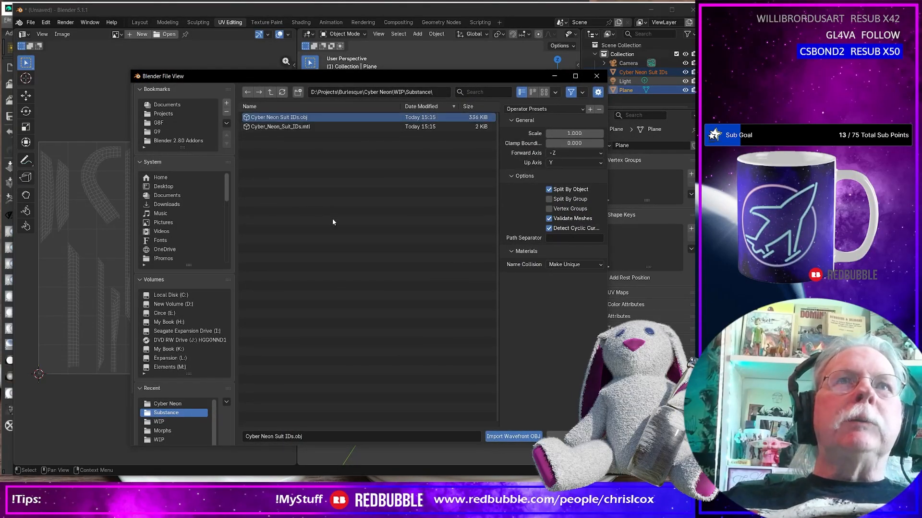
{"action": "key", "text": "Return"}
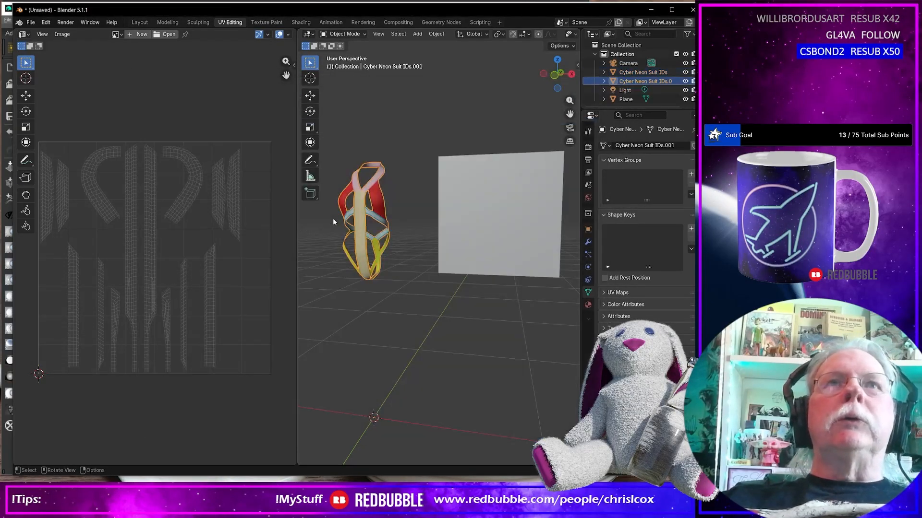
Step: Add the plane to the selected suit and export both with the Daz preset, overwriting Cyber Neon Suit IDs.obj in the Substance folder
{"action": "left_click", "coordinate": [469, 228]}
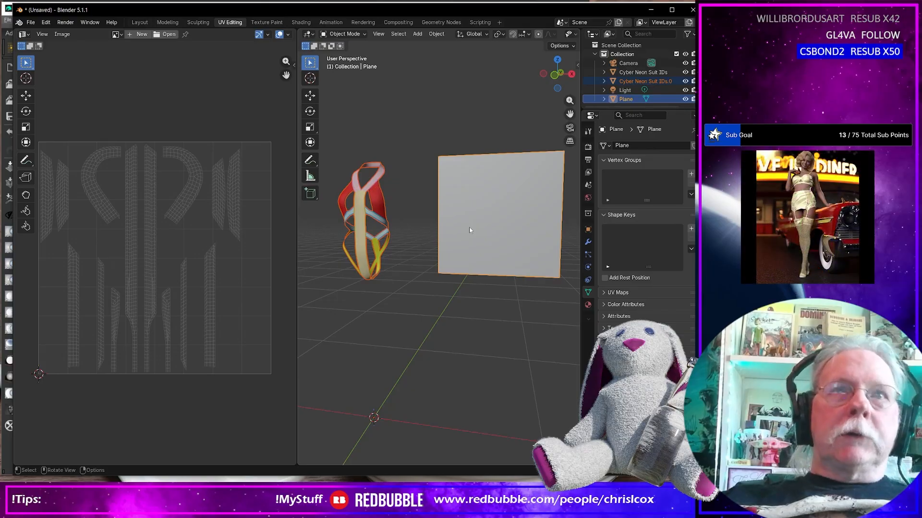
{"action": "key", "text": "ctrl+shift+e"}
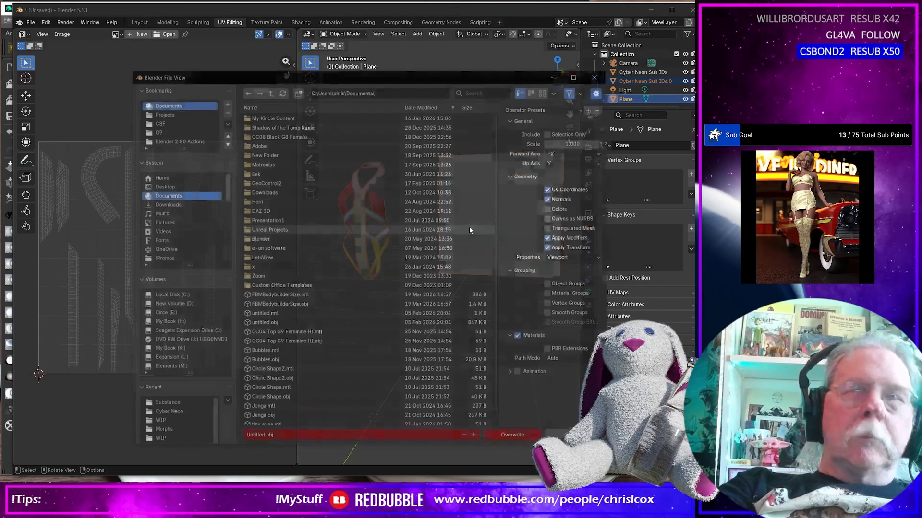
{"action": "left_click", "coordinate": [532, 109]}
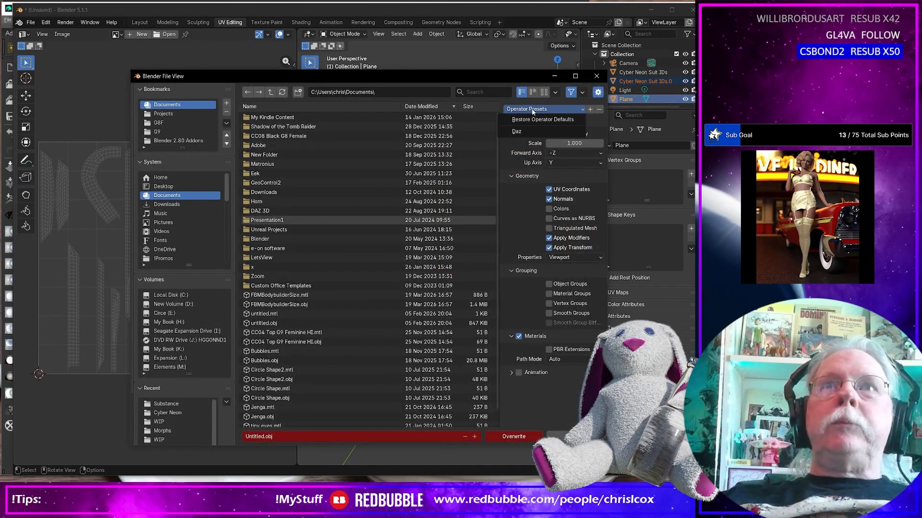
{"action": "left_click", "coordinate": [530, 134]}
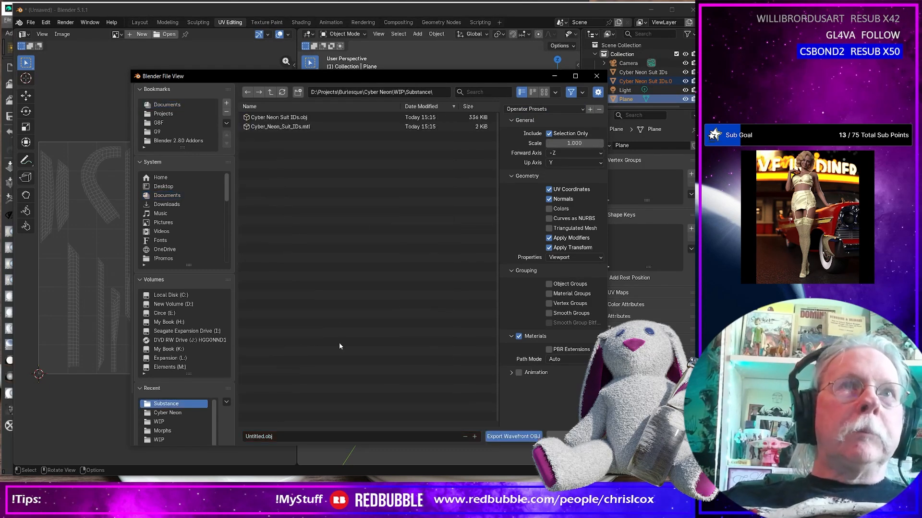
{"action": "left_click", "coordinate": [281, 117]}
{"action": "double_click", "coordinate": [285, 119]}
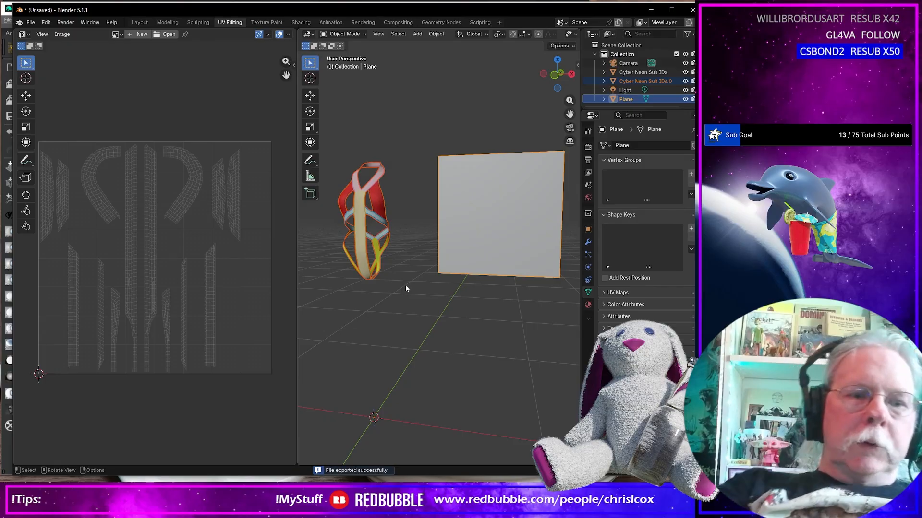
Step: Export the suit and plane again without materials as Cyber Neon Suit NM.obj in the Substance folder
{"action": "key", "text": "ctrl+shift+e"}
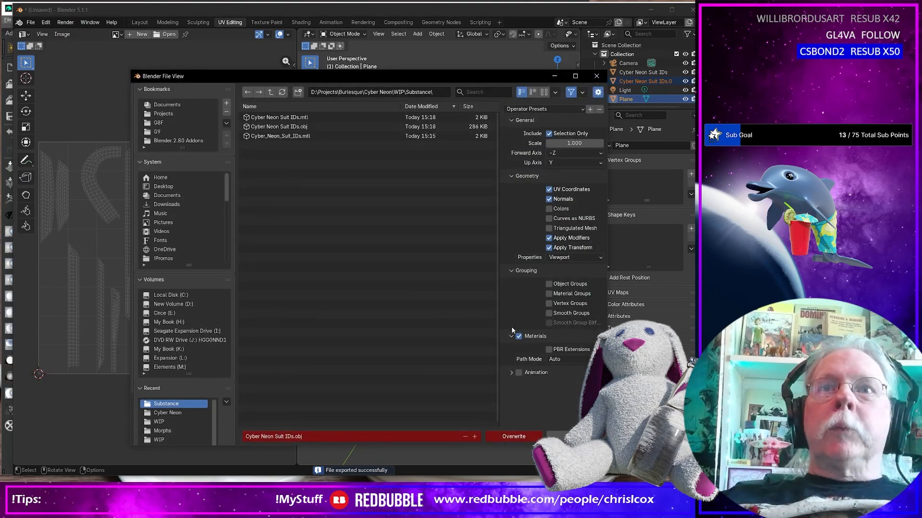
{"action": "left_click", "coordinate": [519, 336]}
{"action": "left_click", "coordinate": [284, 128]}
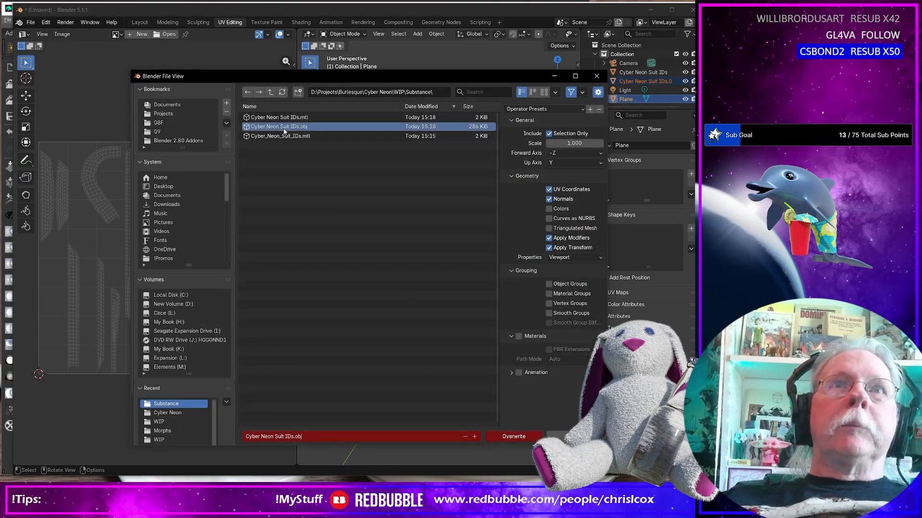
{"action": "left_click", "coordinate": [285, 436]}
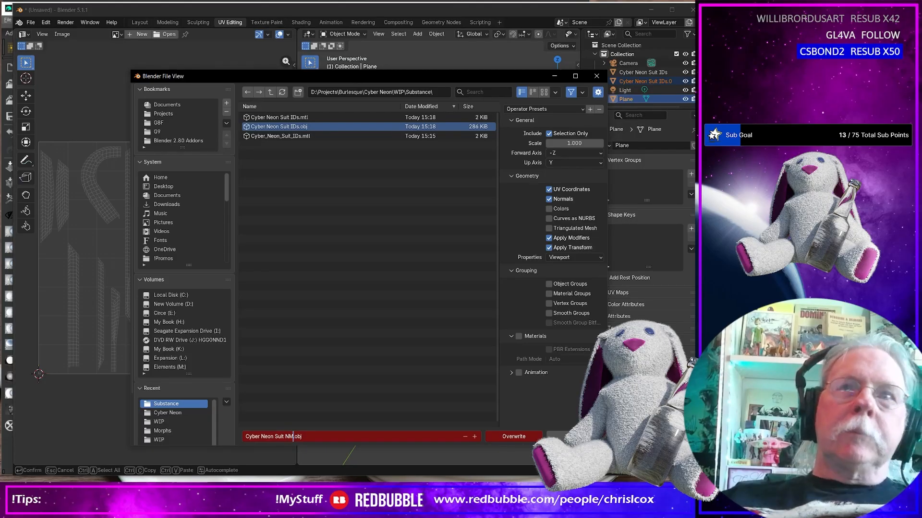
{"action": "type", "text": "NM"}
{"action": "key", "text": "Return"}
{"action": "left_click", "coordinate": [517, 436]}
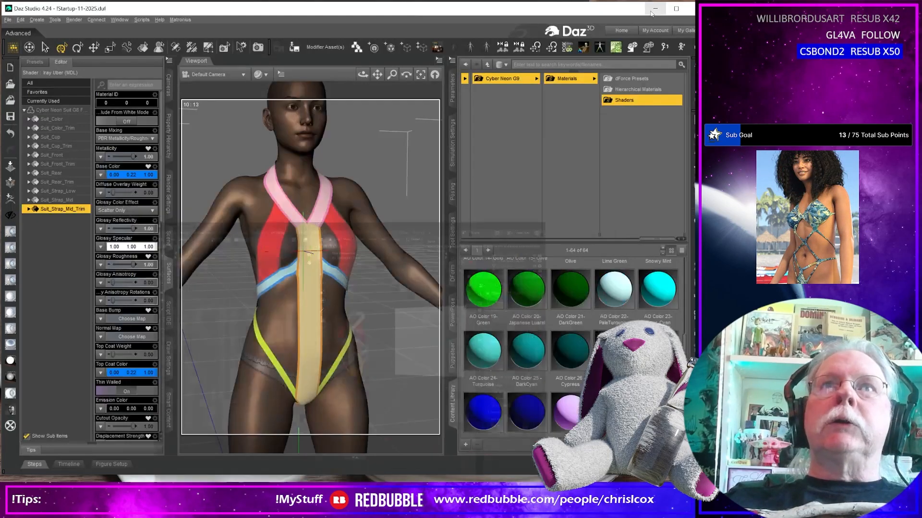
Step: Minimize the Blender, Daz Studio and File Explorer windows
{"action": "left_click", "coordinate": [651, 9]}
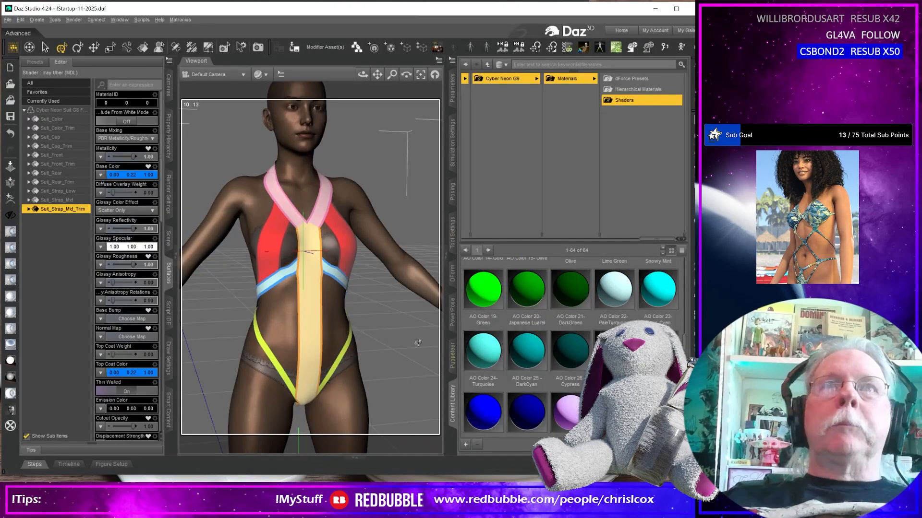
{"action": "left_click", "coordinate": [654, 9]}
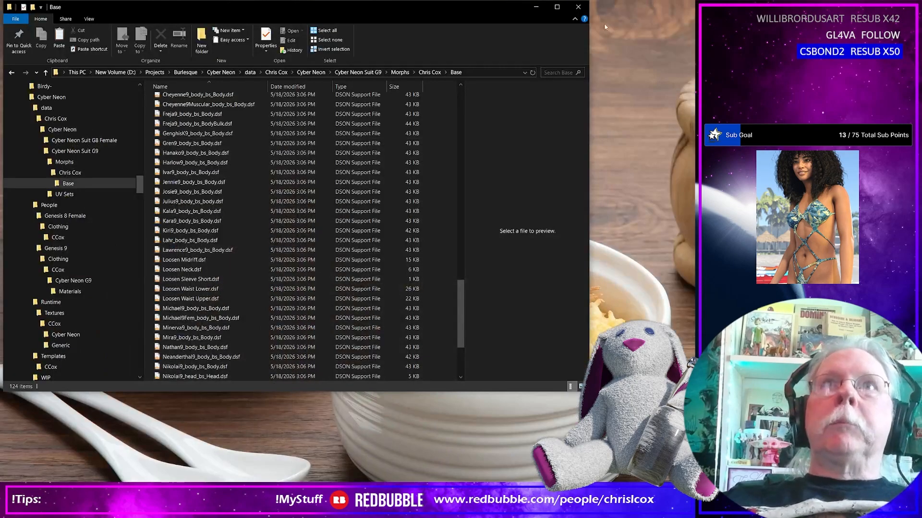
{"action": "left_click", "coordinate": [536, 7]}
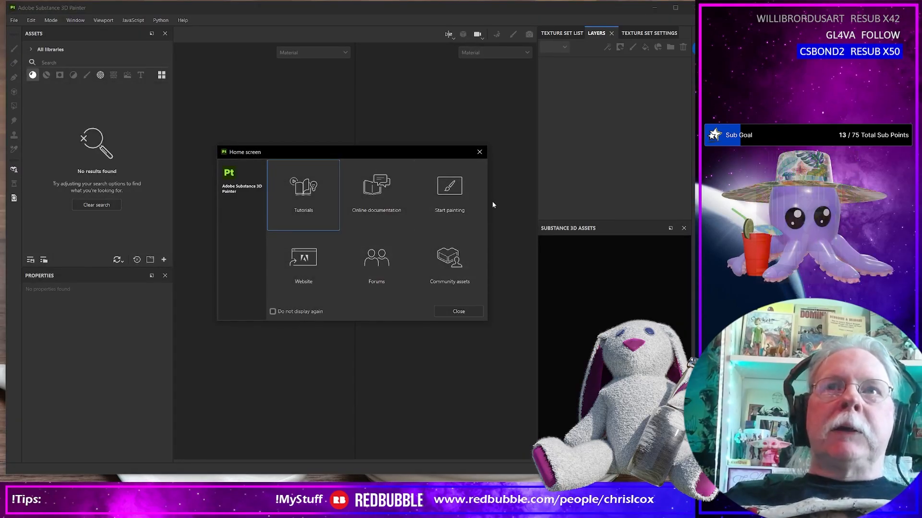
Step: Dismiss the home screen and create a new project from Cyber Neon Suit NM.obj in the Burlesque project's Cyber Neon WIP Substance folder
{"action": "left_click", "coordinate": [480, 153]}
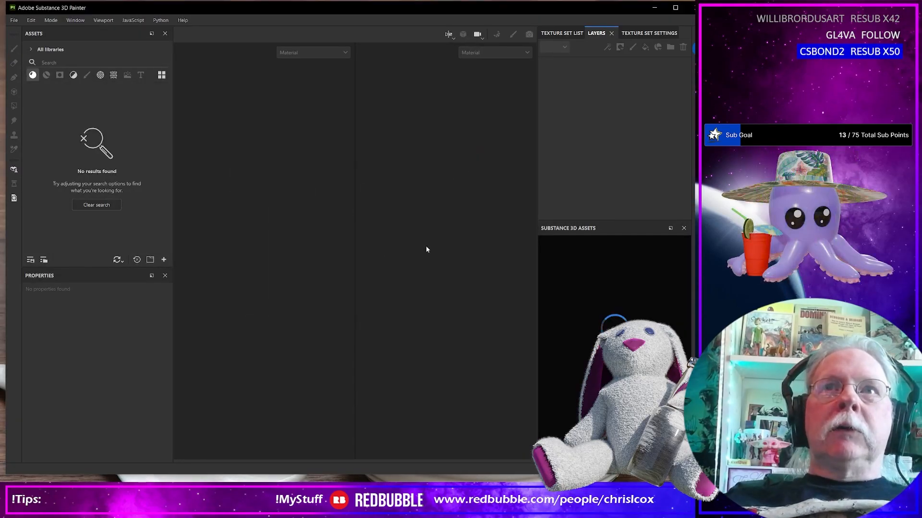
{"action": "left_click", "coordinate": [14, 20]}
{"action": "left_click", "coordinate": [61, 53]}
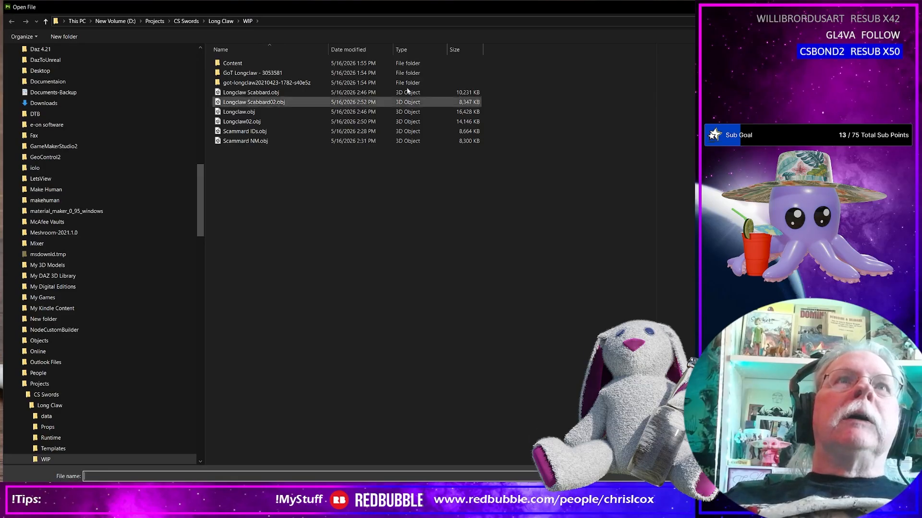
{"action": "left_click", "coordinate": [157, 23]}
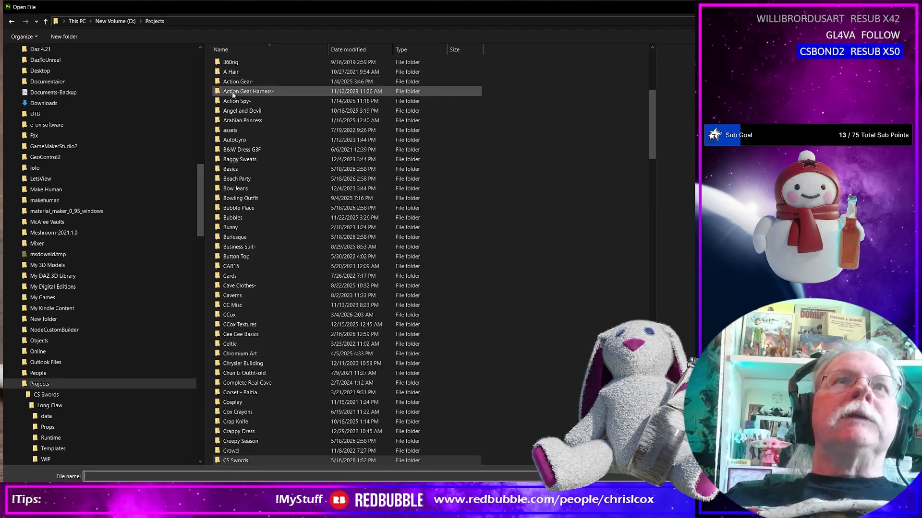
{"action": "double_click", "coordinate": [240, 237]}
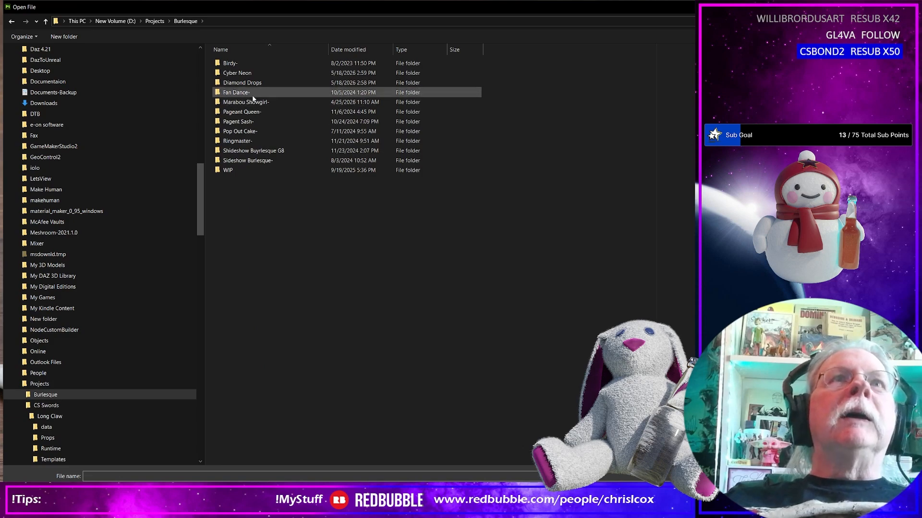
{"action": "left_click", "coordinate": [240, 75]}
{"action": "double_click", "coordinate": [240, 75]}
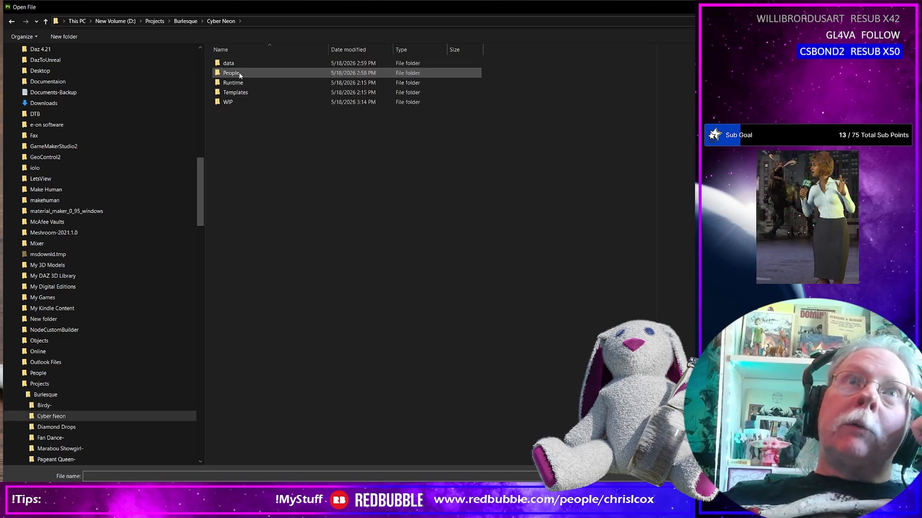
{"action": "double_click", "coordinate": [234, 102]}
{"action": "double_click", "coordinate": [240, 64]}
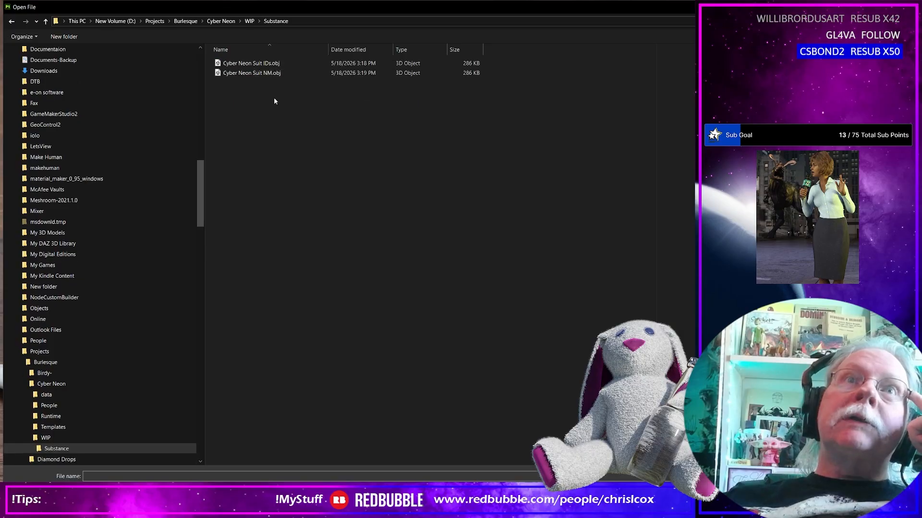
{"action": "left_click", "coordinate": [268, 75]}
{"action": "key", "text": "Return"}
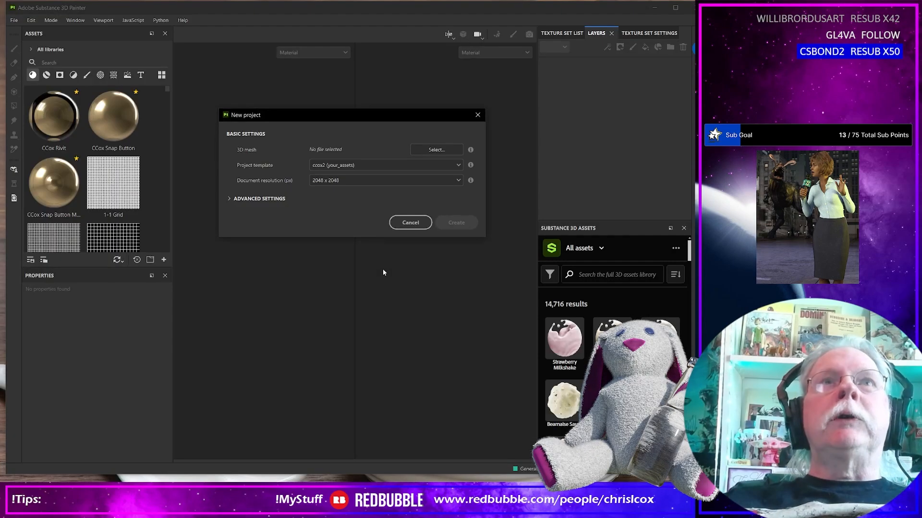
{"action": "left_click", "coordinate": [460, 224]}
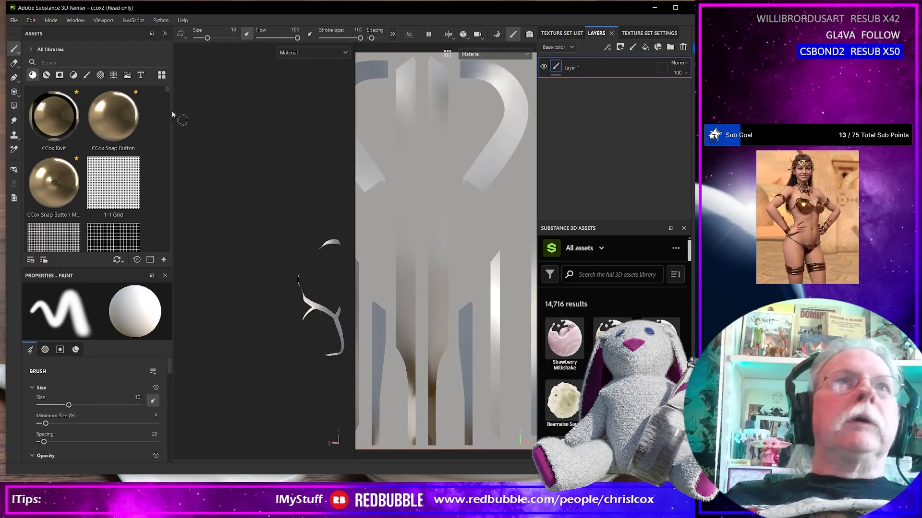
Step: Save the project as Cyber Neon in the Cyber Neon WIP Substance folder
{"action": "left_click", "coordinate": [14, 20]}
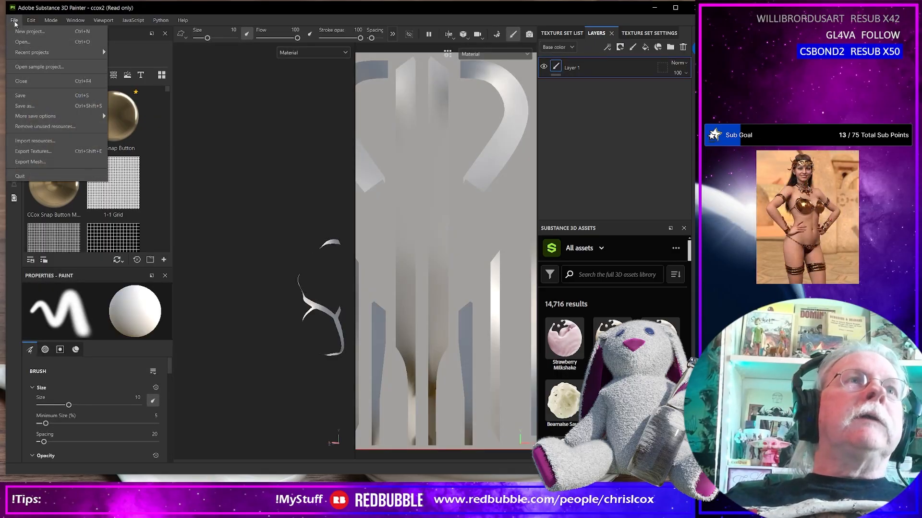
{"action": "left_click", "coordinate": [24, 106]}
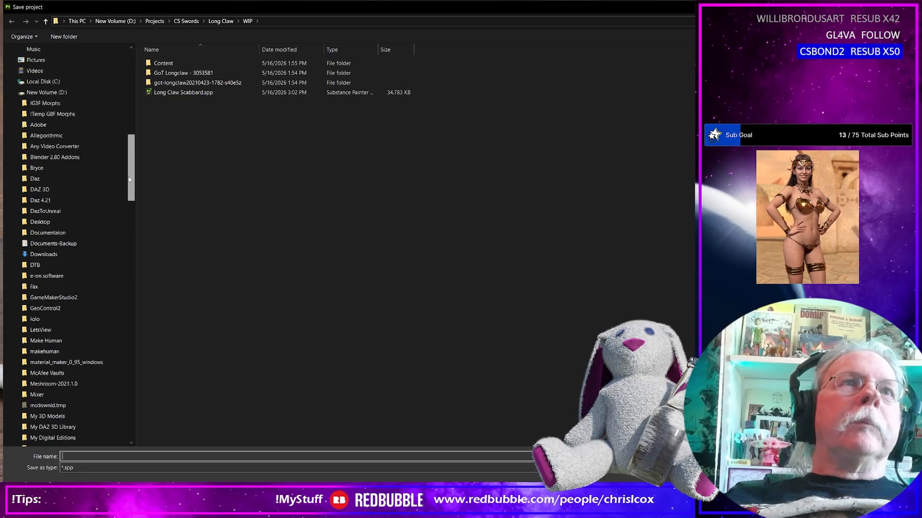
{"action": "scroll", "coordinate": [58, 384], "scroll_direction": "up", "scroll_amount": 15}
{"action": "left_click", "coordinate": [38, 319]}
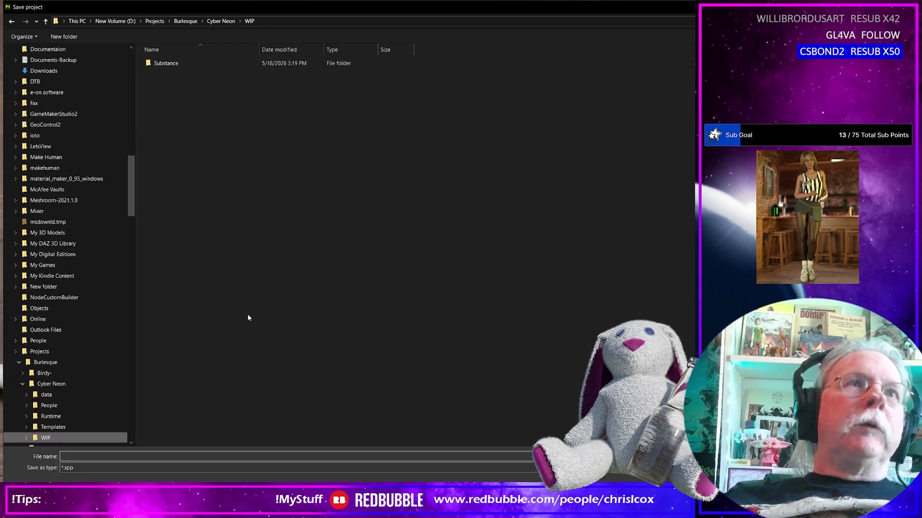
{"action": "double_click", "coordinate": [177, 64]}
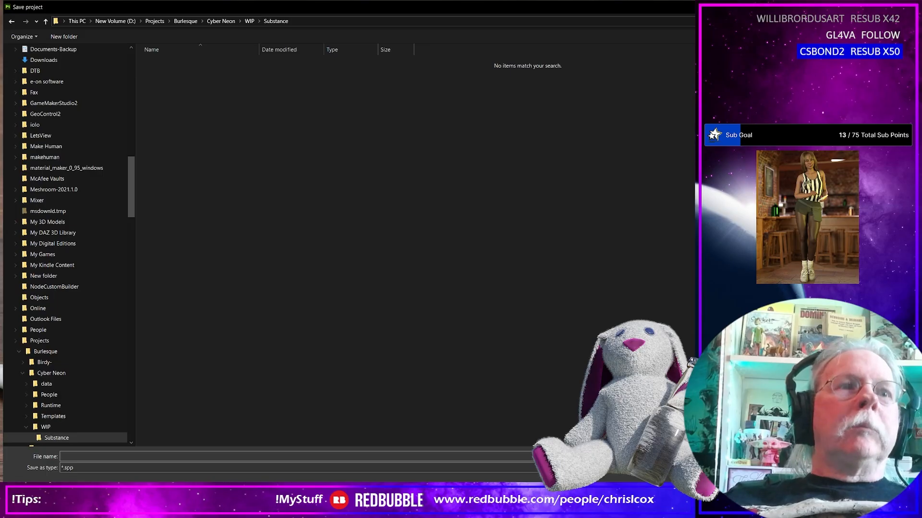
{"action": "left_click", "coordinate": [104, 456]}
{"action": "type", "text": "Cyber Neon"}
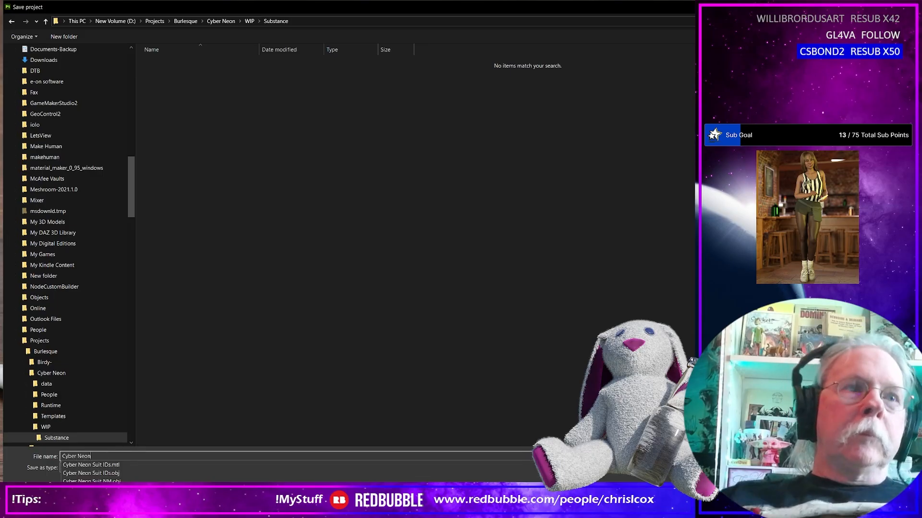
{"action": "key", "text": "Return"}
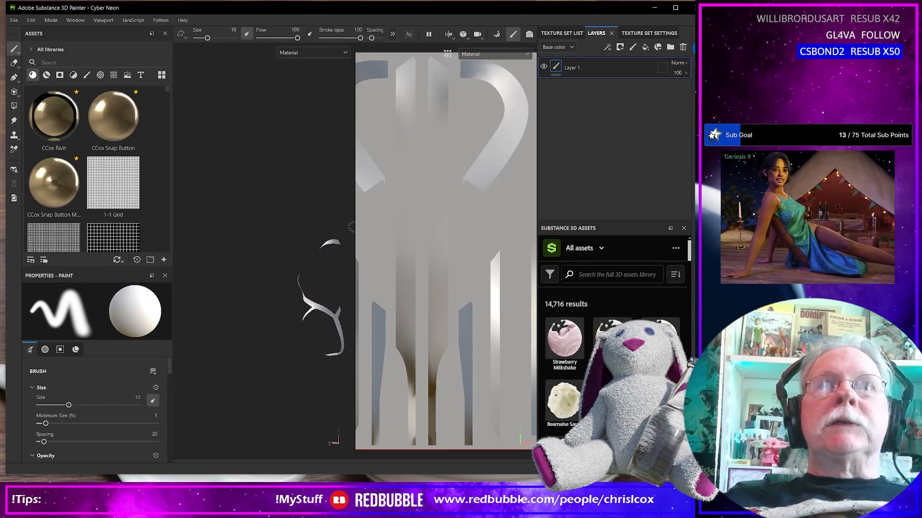
Step: Bring the suit and the plane into view together in the 3D viewport and add a fill layer above Layer 1
{"action": "right_click_drag", "start_coordinate": [336, 305], "coordinate": [312, 305], "text": "alt"}
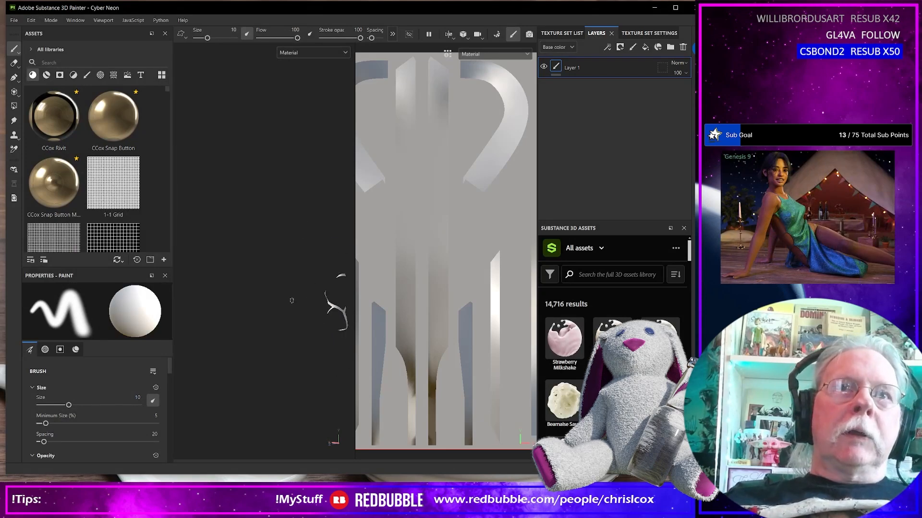
{"action": "left_click_drag", "start_coordinate": [268, 293], "coordinate": [354, 297], "text": "alt"}
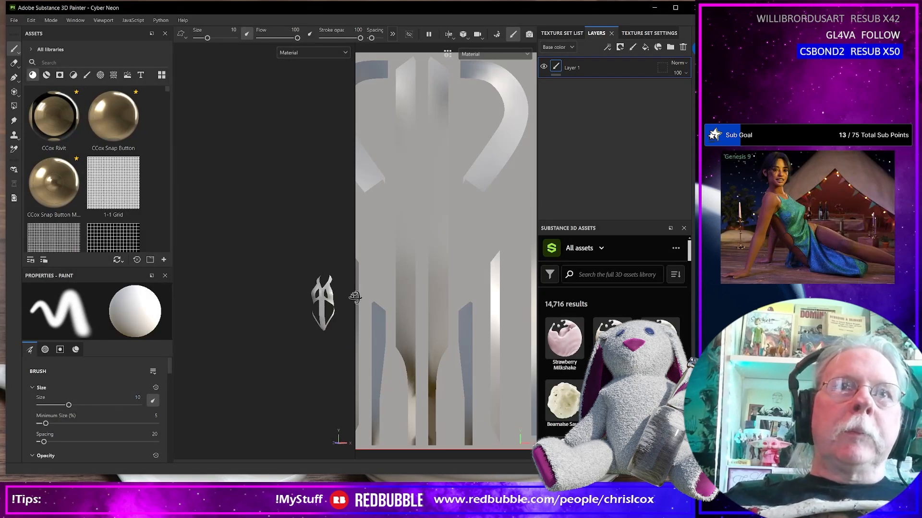
{"action": "middle_click_drag", "start_coordinate": [319, 291], "coordinate": [231, 280], "text": "alt"}
{"action": "left_click_drag", "start_coordinate": [240, 285], "coordinate": [253, 287], "text": "alt"}
{"action": "right_click_drag", "start_coordinate": [253, 287], "coordinate": [273, 292], "text": "alt"}
{"action": "middle_click_drag", "start_coordinate": [272, 293], "coordinate": [245, 276], "text": "alt"}
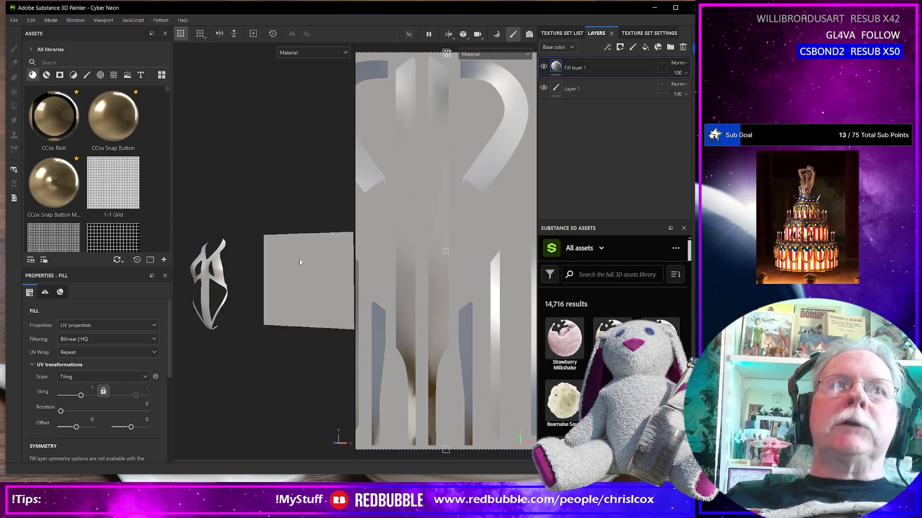
Step: Add Cyber Neon Suit IDs.png from the project's Templates, CCox, Cyber Neon folder to the resources for import
{"action": "left_click", "coordinate": [15, 20]}
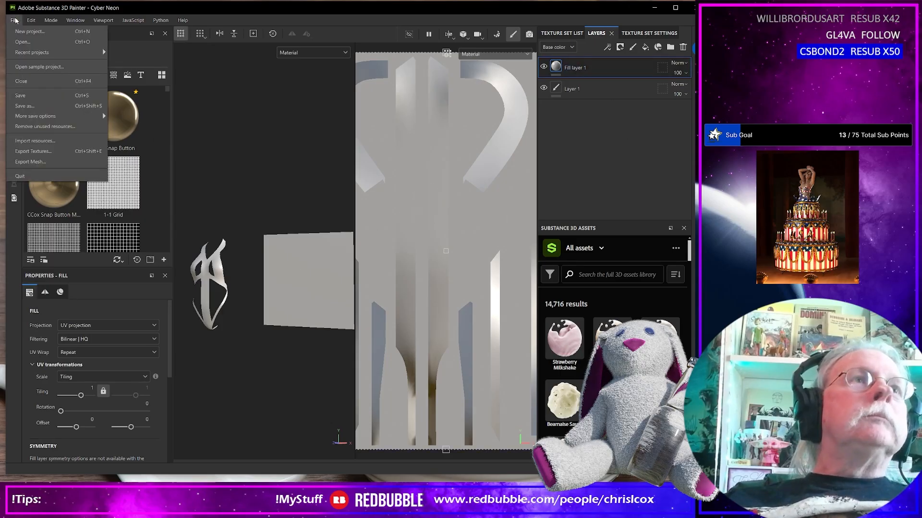
{"action": "left_click", "coordinate": [14, 20]}
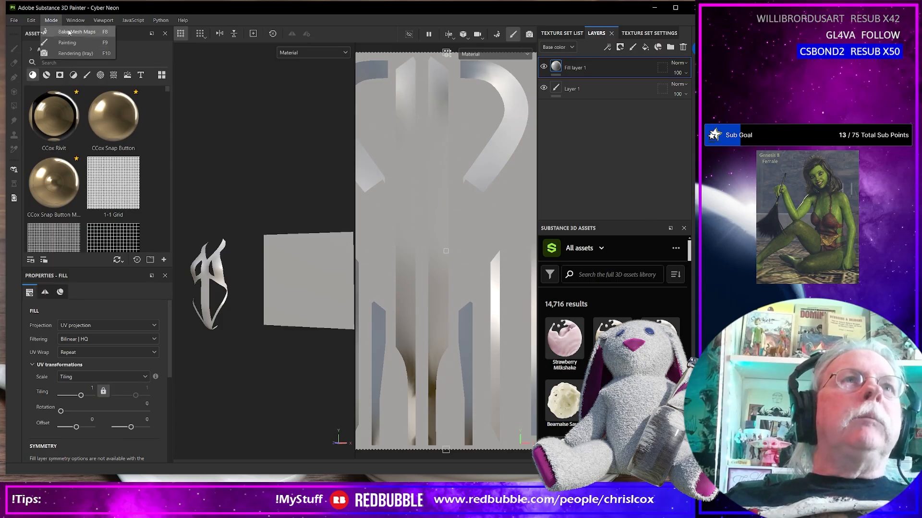
{"action": "left_click", "coordinate": [12, 22]}
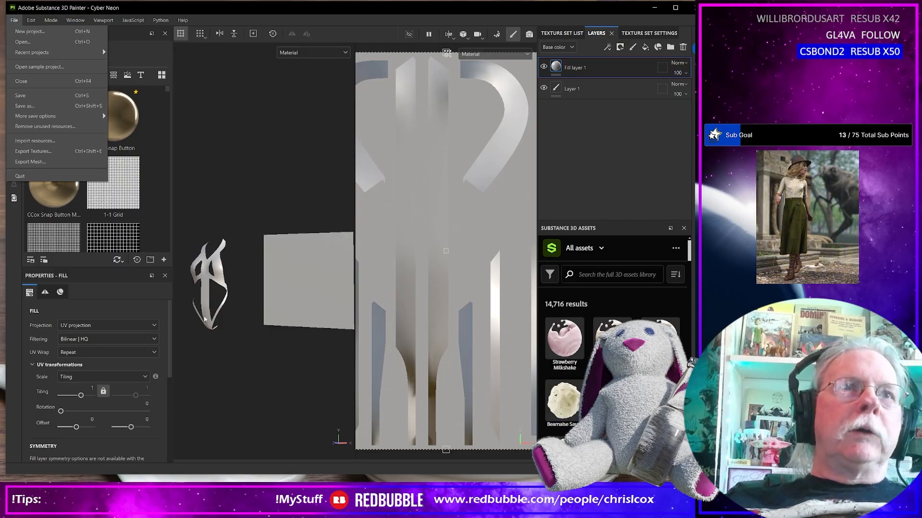
{"action": "left_click", "coordinate": [50, 141]}
{"action": "left_click", "coordinate": [397, 121]}
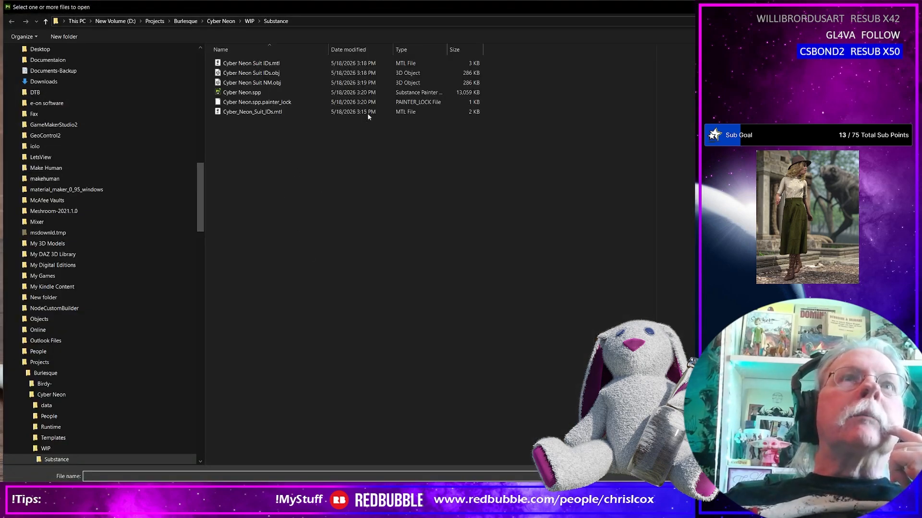
{"action": "left_click", "coordinate": [251, 21]}
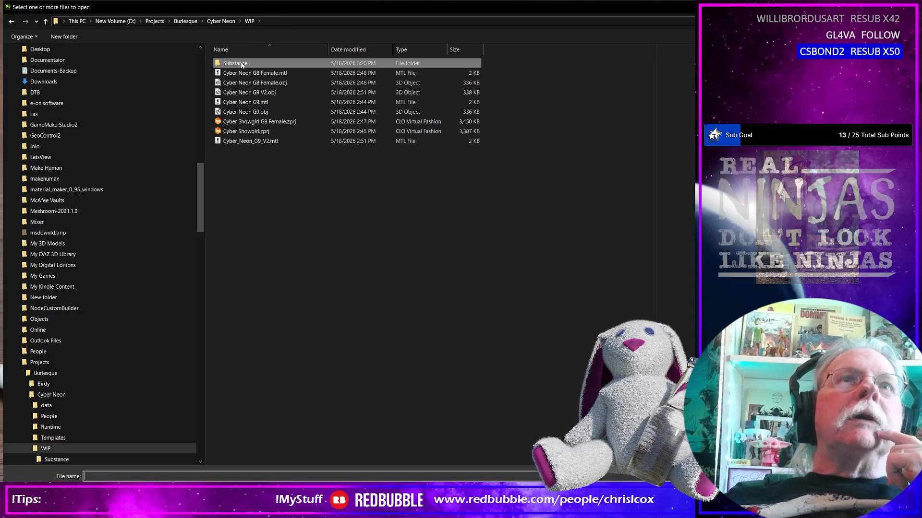
{"action": "left_click", "coordinate": [220, 21]}
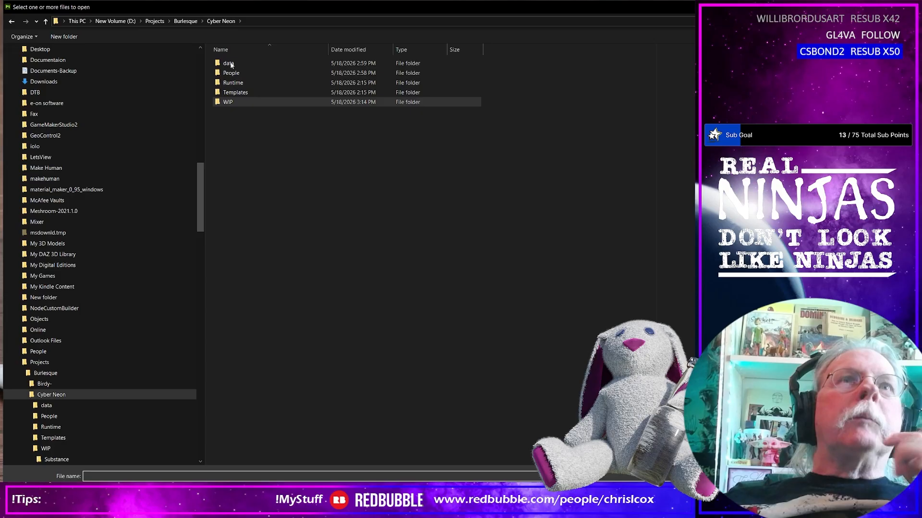
{"action": "double_click", "coordinate": [235, 93]}
{"action": "double_click", "coordinate": [232, 63]}
{"action": "double_click", "coordinate": [232, 64]}
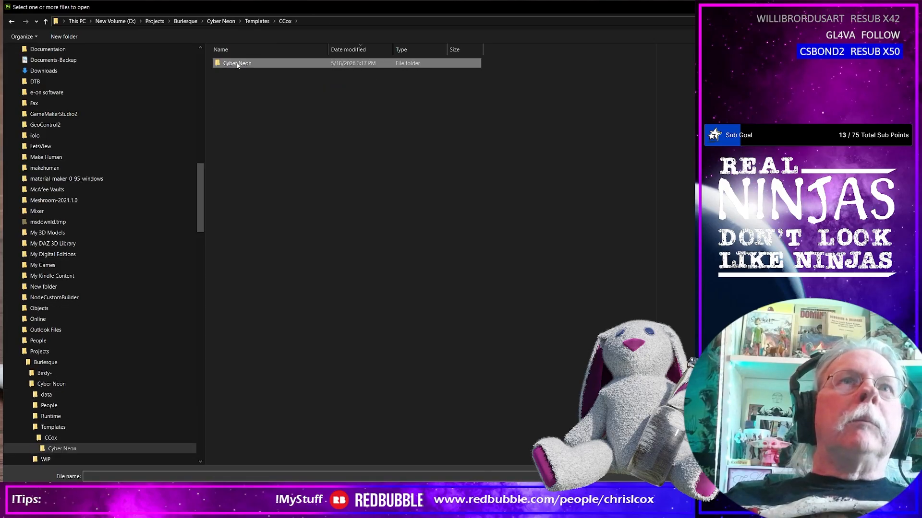
{"action": "double_click", "coordinate": [270, 104]}
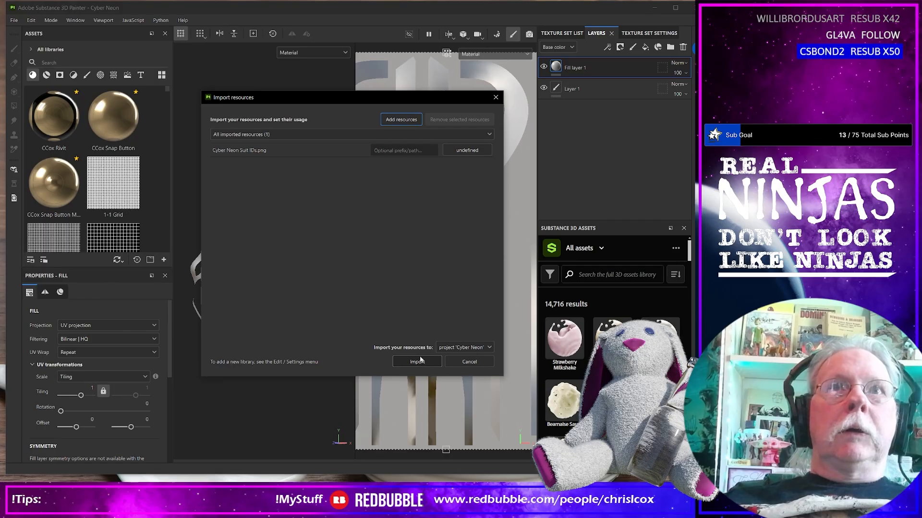
Step: Give the ID image the prefix CCOx and the texture usage, and import it into the Cyber Neon project
{"action": "left_click", "coordinate": [413, 150]}
{"action": "type", "text": "c"}
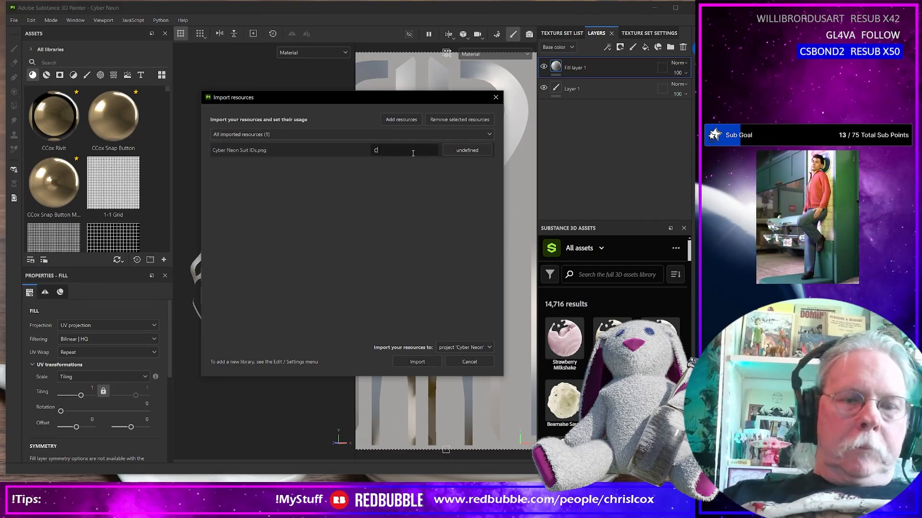
{"action": "left_click", "coordinate": [455, 153]}
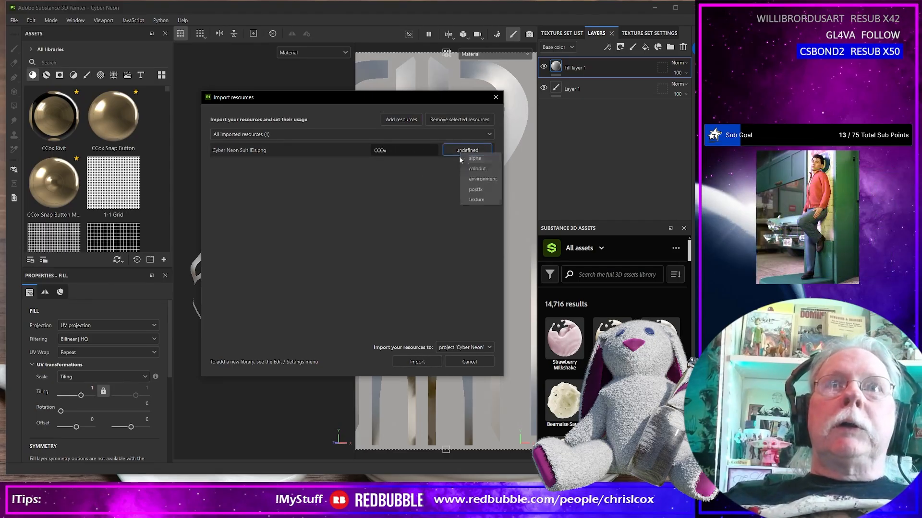
{"action": "left_click", "coordinate": [473, 199]}
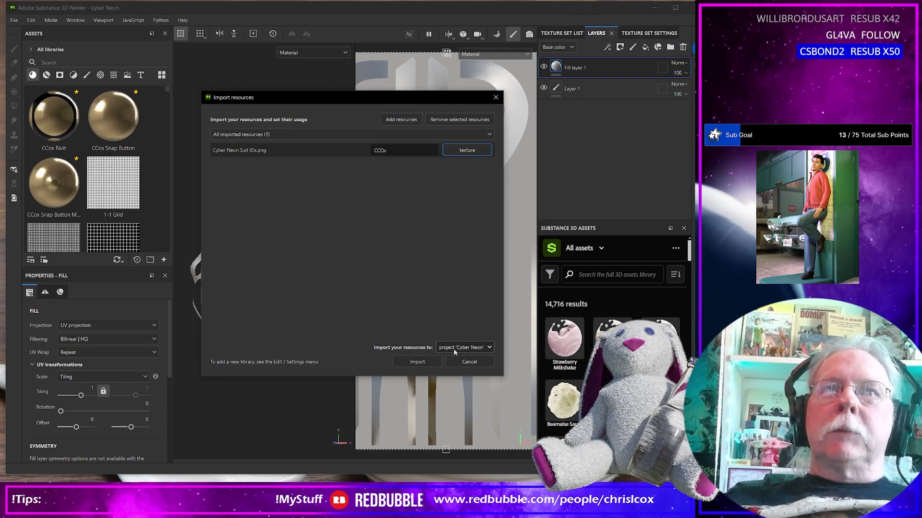
{"action": "left_click", "coordinate": [425, 362]}
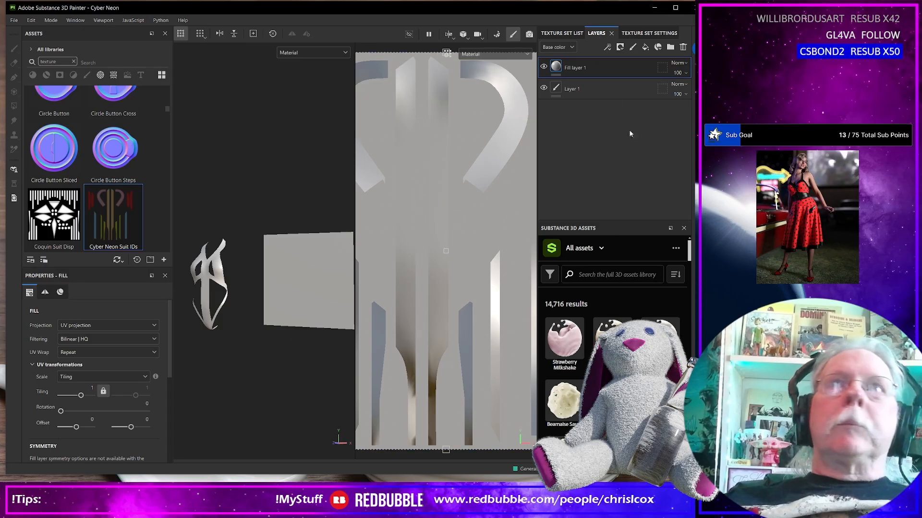
Step: Assign the Cyber Neon Suit IDs texture to the fill layer's base color
{"action": "scroll", "coordinate": [29, 361], "scroll_direction": "down", "scroll_amount": 5}
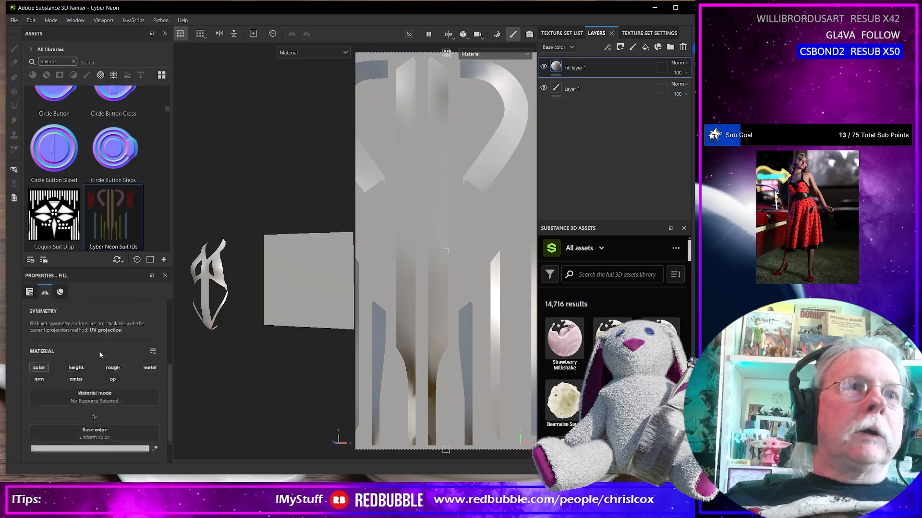
{"action": "left_click_drag", "start_coordinate": [106, 217], "coordinate": [102, 406]}
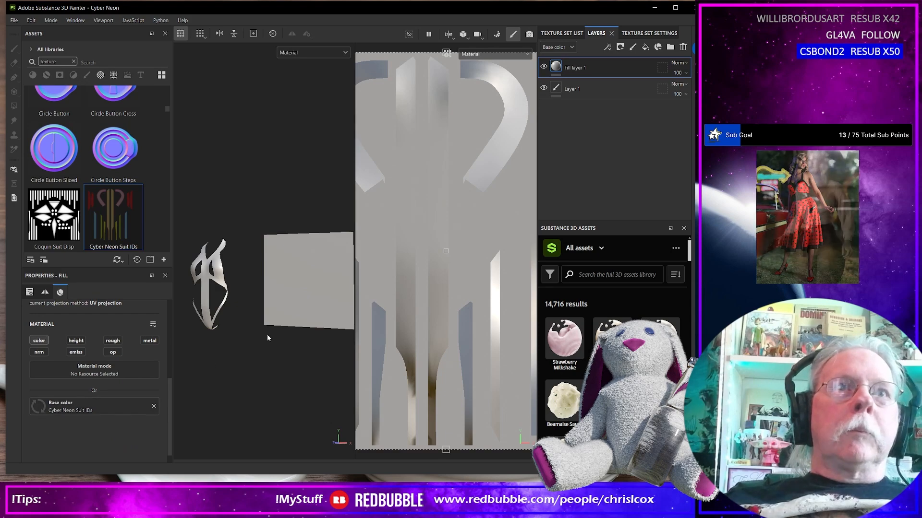
Step: Examine how the ID texture's mesh grid and colors align on the suit and the plane, up close and in a wider 3D view
{"action": "scroll", "coordinate": [268, 334], "scroll_direction": "up", "scroll_amount": 5}
{"action": "scroll", "coordinate": [267, 331], "scroll_direction": "up", "scroll_amount": 8}
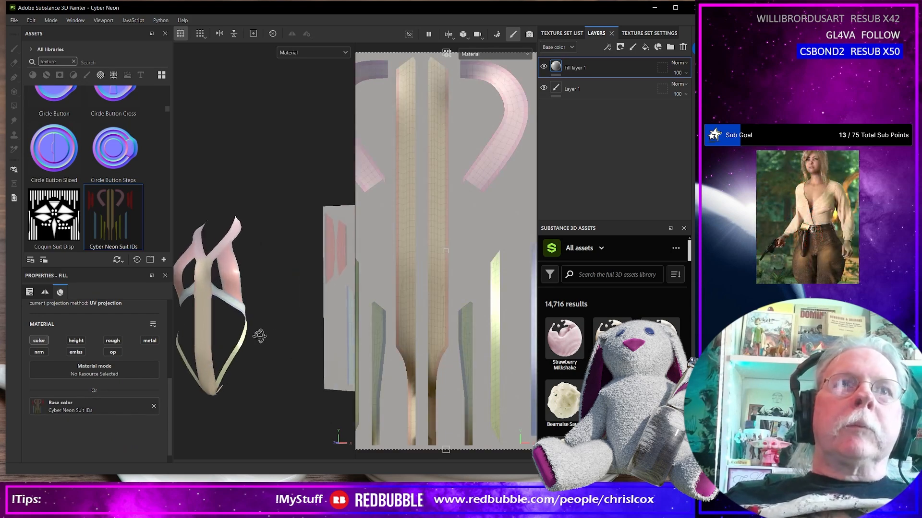
{"action": "scroll", "coordinate": [281, 324], "scroll_direction": "up", "scroll_amount": 3}
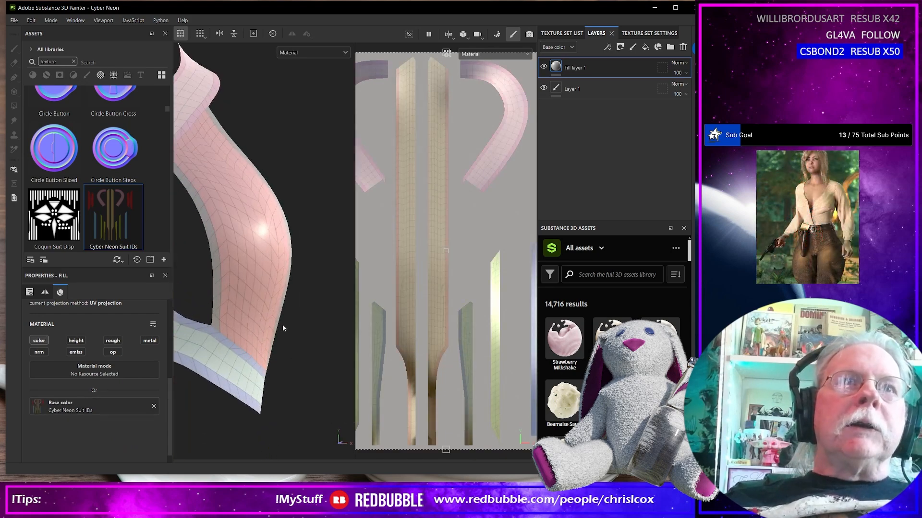
{"action": "scroll", "coordinate": [283, 325], "scroll_direction": "down", "scroll_amount": 6}
{"action": "left_click_drag", "start_coordinate": [299, 330], "coordinate": [504, 273], "text": "alt"}
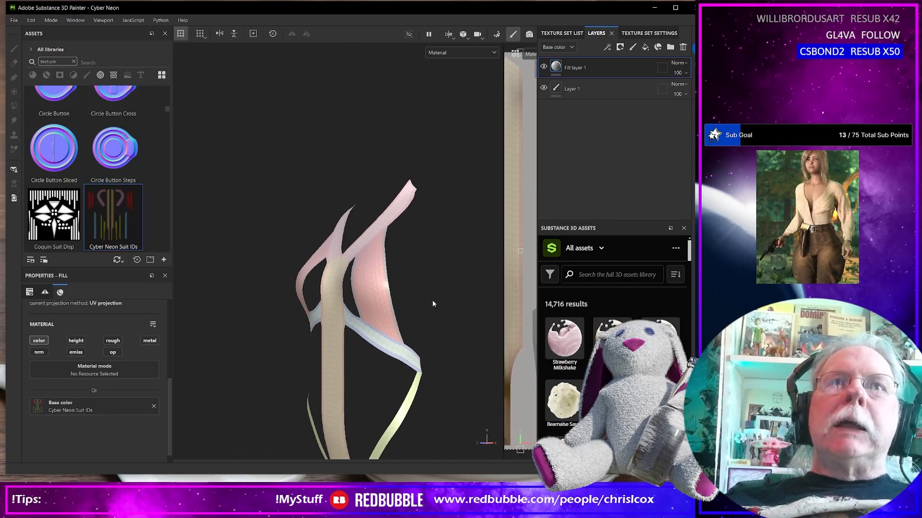
{"action": "scroll", "coordinate": [432, 304], "scroll_direction": "up", "scroll_amount": 5}
{"action": "mouse_move", "coordinate": [371, 314]}
{"action": "left_mouse_down", "text": "alt"}
{"action": "mouse_move", "coordinate": [405, 315]}
{"action": "mouse_move", "coordinate": [353, 340]}
{"action": "mouse_move", "coordinate": [394, 345]}
{"action": "left_mouse_up", "text": "alt"}
{"action": "scroll", "coordinate": [395, 346], "scroll_direction": "up", "scroll_amount": 3}
{"action": "scroll", "coordinate": [394, 346], "scroll_direction": "down", "scroll_amount": 7}
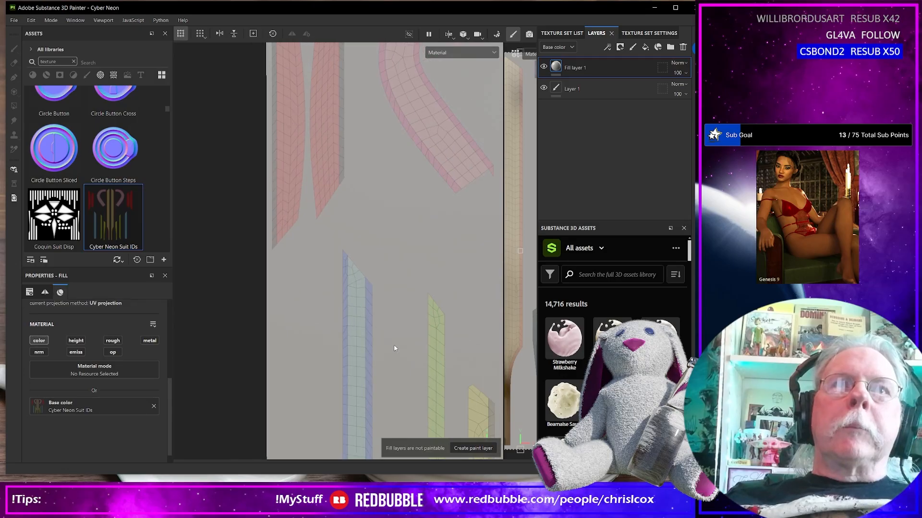
Step: Add a paint layer above the fill layer and load the Seam Puckering Fabric apparel preset for painting along a path
{"action": "left_click_drag", "start_coordinate": [313, 353], "coordinate": [349, 343], "text": "alt"}
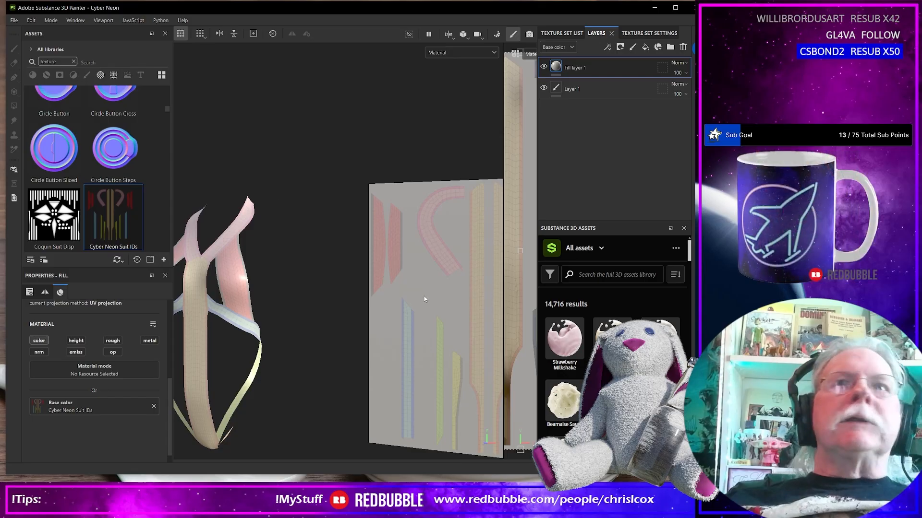
{"action": "left_click", "coordinate": [633, 46]}
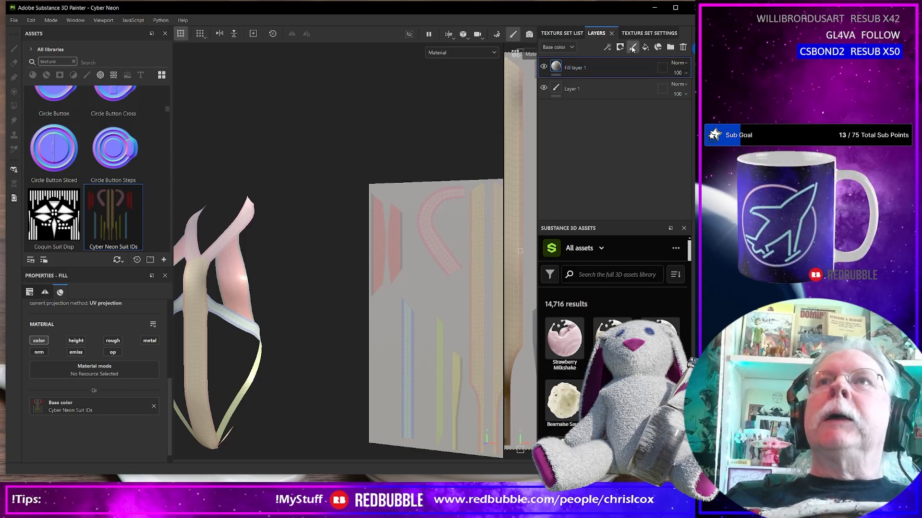
{"action": "left_click", "coordinate": [14, 77]}
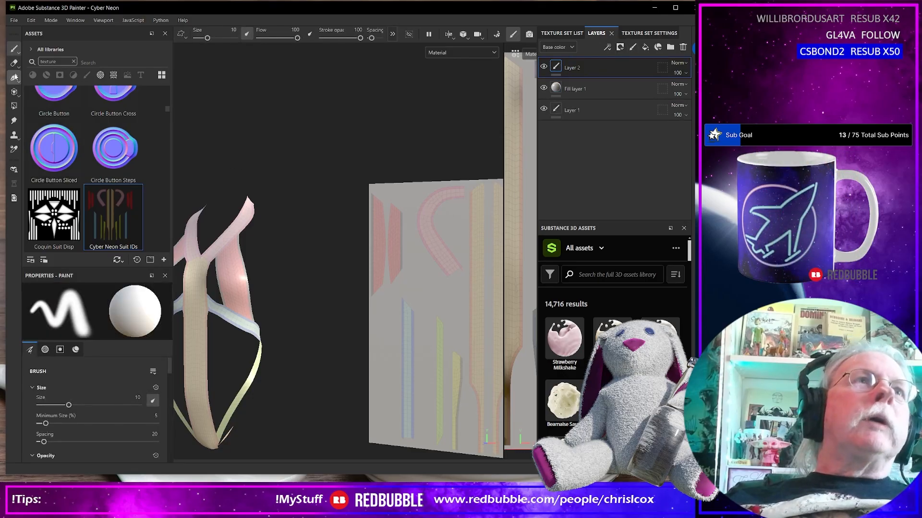
{"action": "left_click", "coordinate": [110, 338]}
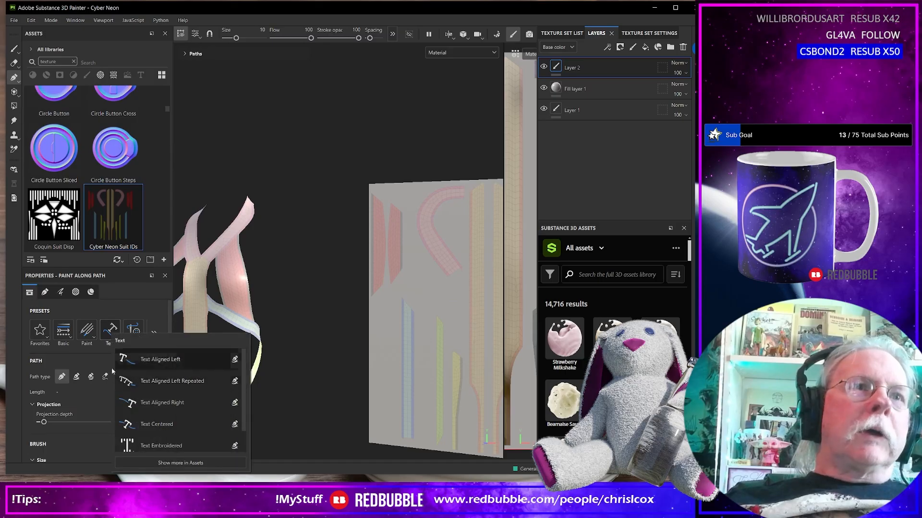
{"action": "left_click", "coordinate": [133, 333]}
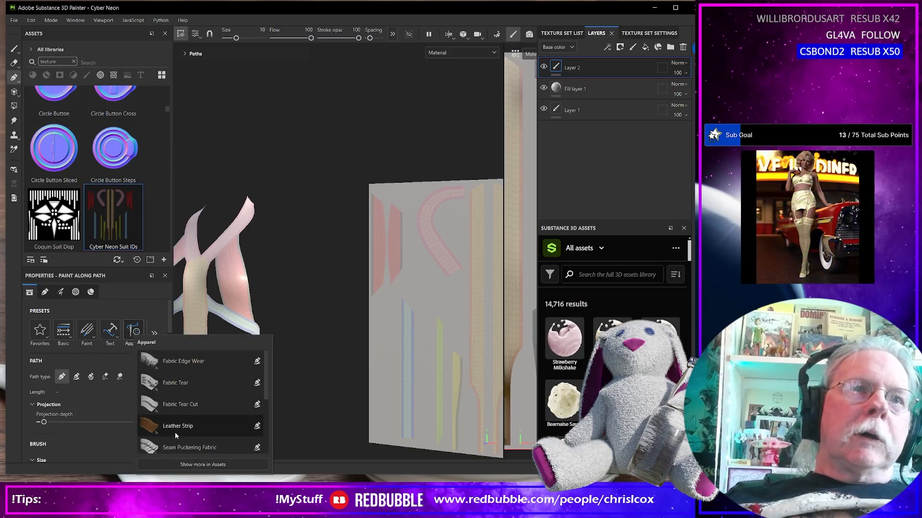
{"action": "left_click", "coordinate": [183, 443]}
Step: Draw a straight ribbon path about 0.34 cm long down the blue strip on the plane, from its upper tip to its lower end
{"action": "scroll", "coordinate": [416, 382], "scroll_direction": "up", "scroll_amount": 5}
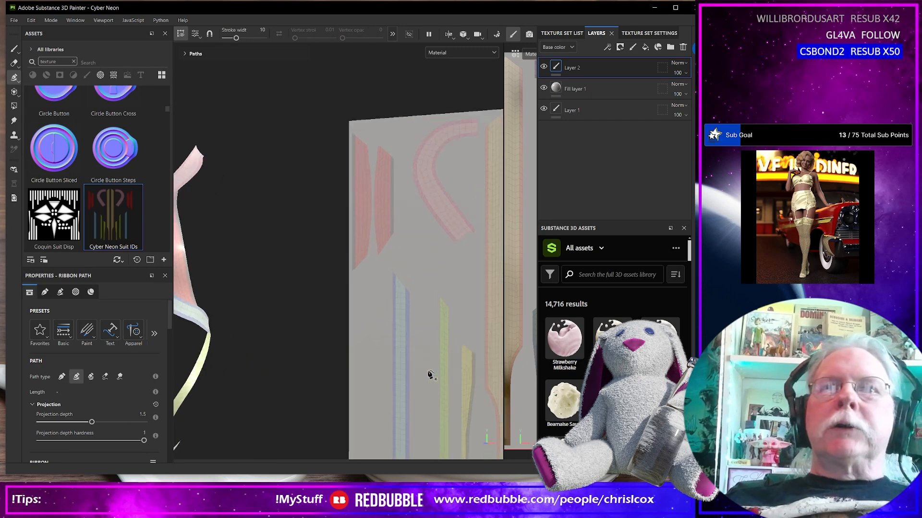
{"action": "left_click_drag", "start_coordinate": [416, 303], "coordinate": [442, 180], "text": "alt"}
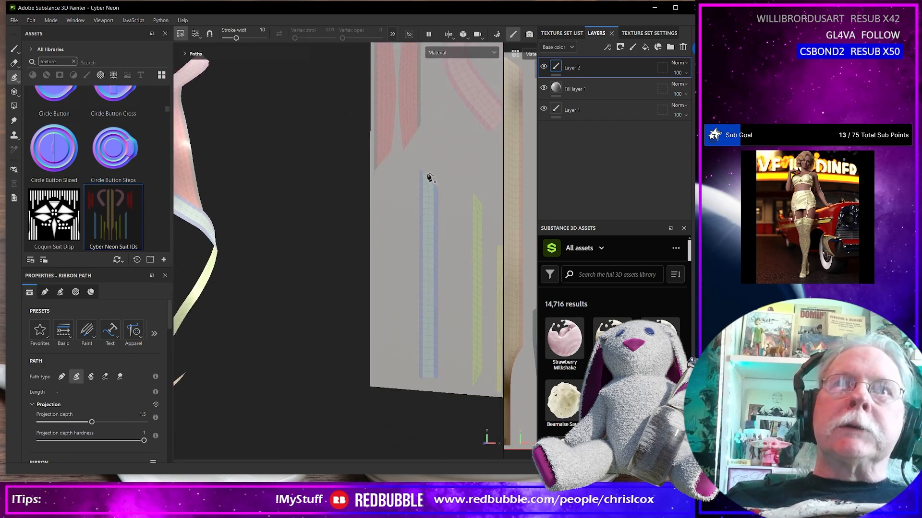
{"action": "left_click", "coordinate": [427, 174]}
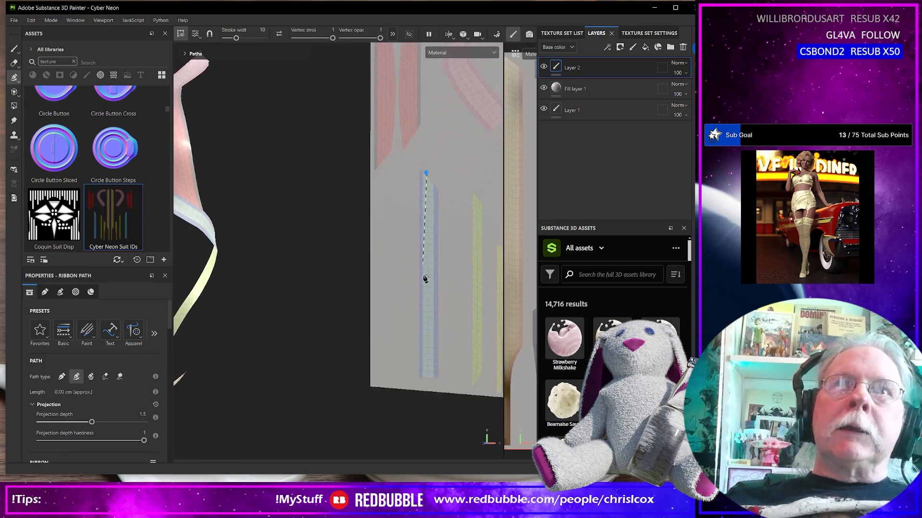
{"action": "left_click", "coordinate": [427, 382]}
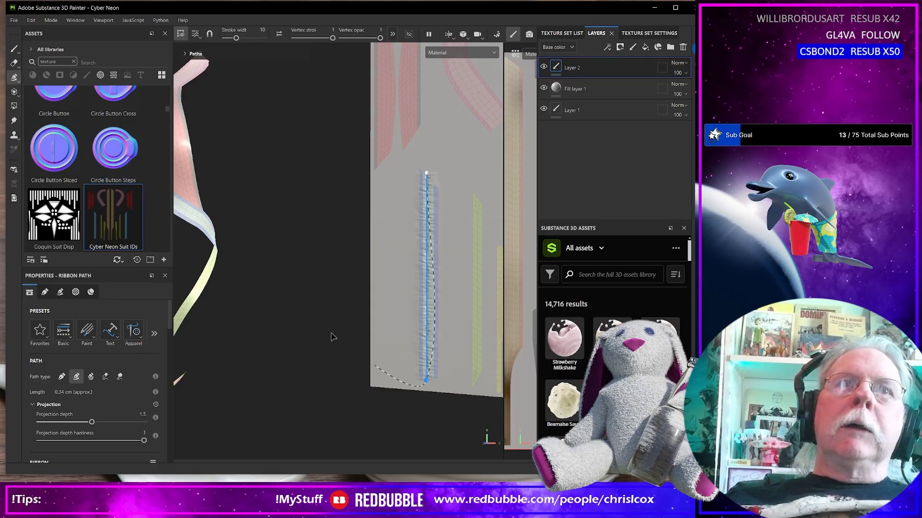
Step: Check the puckering on the suit's blue strap and shift the path's lower end point slightly toward the middle of the plane's blue strip
{"action": "key", "text": "alt"}
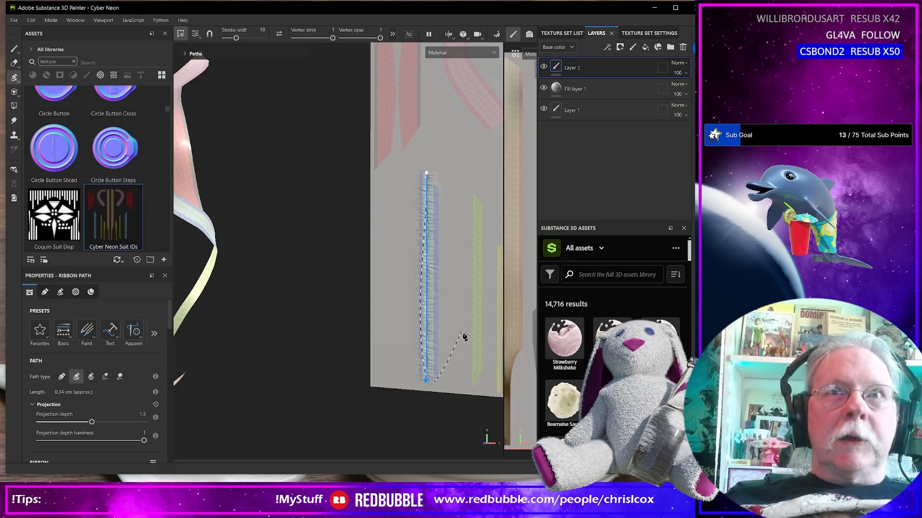
{"action": "middle_click_drag", "start_coordinate": [290, 319], "coordinate": [342, 319], "text": "alt"}
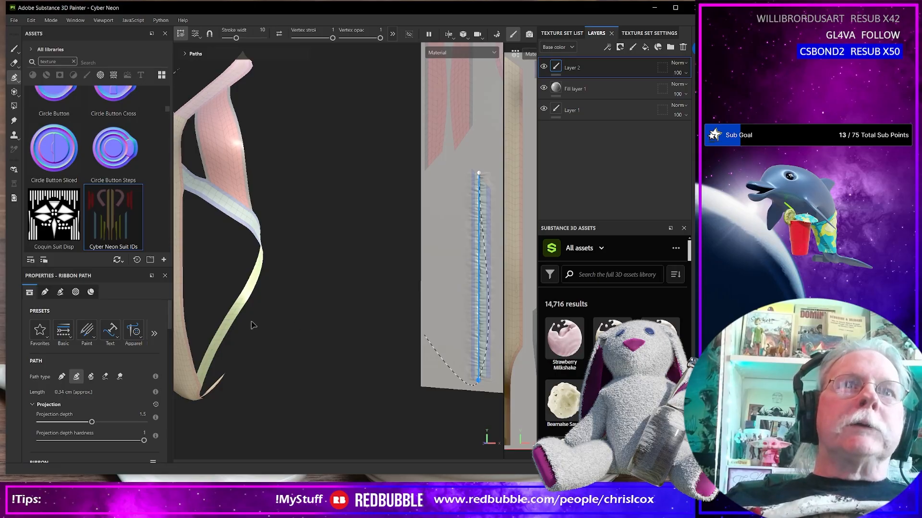
{"action": "left_click_drag", "start_coordinate": [252, 325], "coordinate": [309, 305], "text": "alt"}
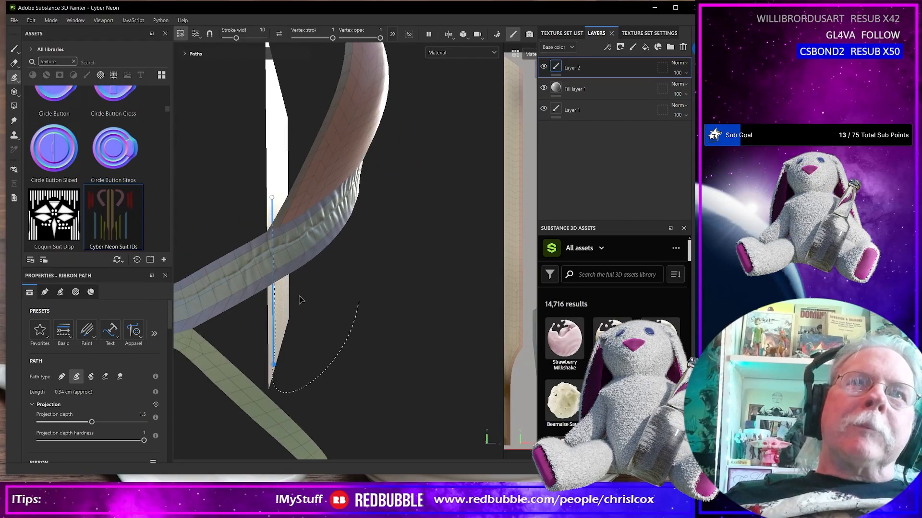
{"action": "left_click_drag", "start_coordinate": [299, 299], "coordinate": [277, 346], "text": "alt"}
{"action": "scroll", "coordinate": [277, 346], "scroll_direction": "up", "scroll_amount": 8}
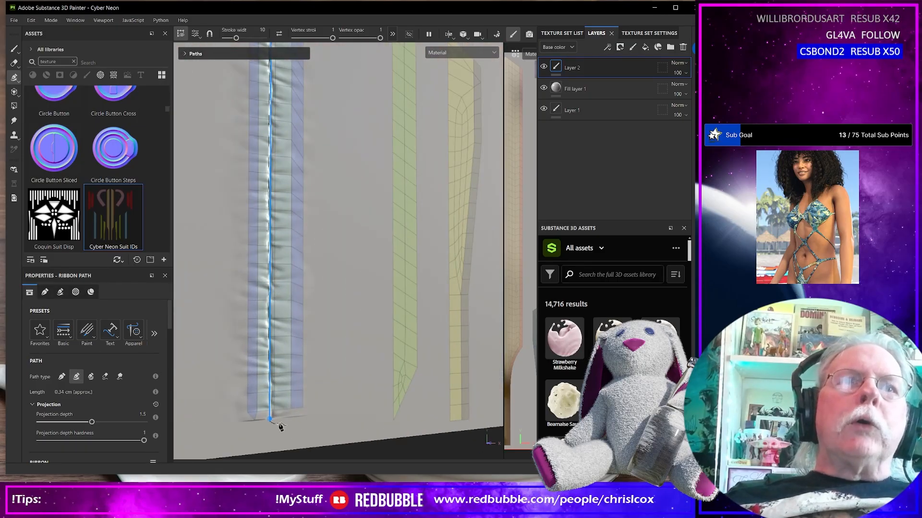
{"action": "left_click_drag", "start_coordinate": [271, 421], "coordinate": [276, 422]}
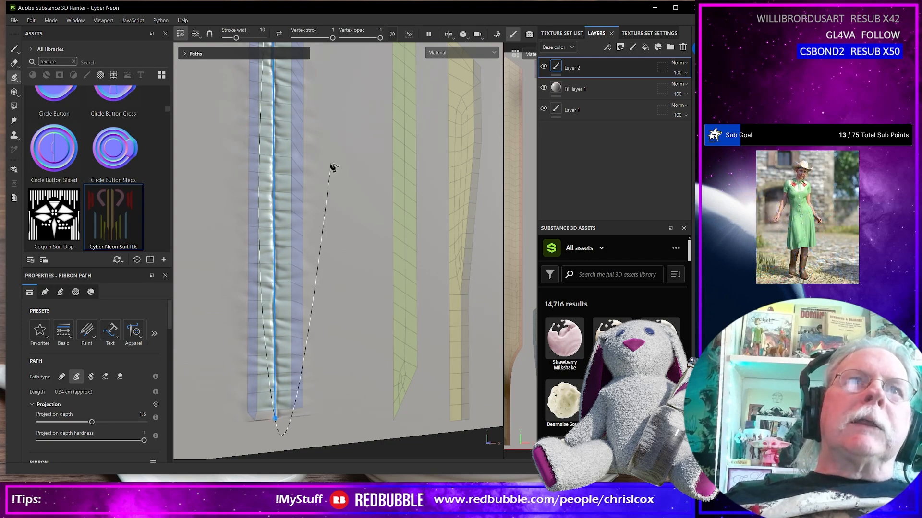
Step: Examine the puckered seam along the full length of the plane's blue strip and on the matching strap in a front view of the suit
{"action": "middle_click_drag", "start_coordinate": [331, 165], "coordinate": [338, 269], "text": "alt"}
{"action": "middle_click_drag", "start_coordinate": [333, 207], "coordinate": [335, 225], "text": "alt"}
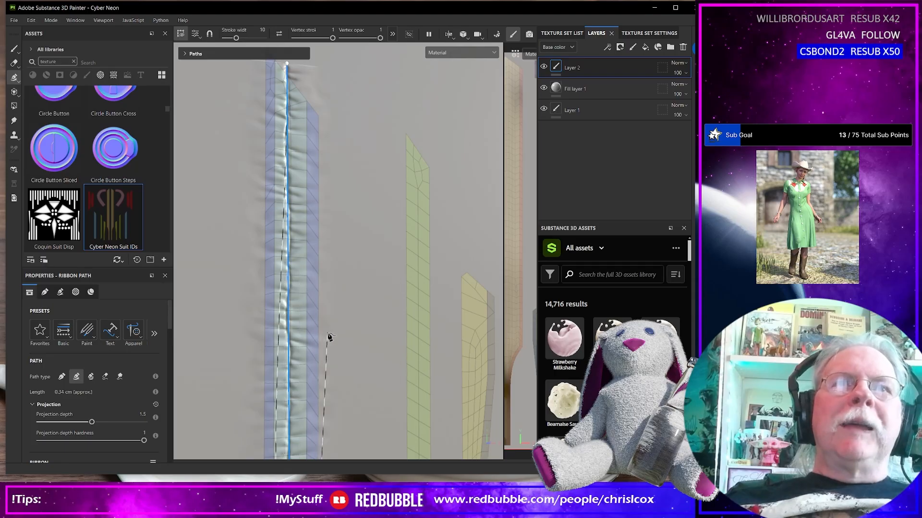
{"action": "middle_click_drag", "start_coordinate": [328, 335], "coordinate": [364, 231], "text": "alt"}
{"action": "scroll", "coordinate": [361, 243], "scroll_direction": "down", "scroll_amount": 2}
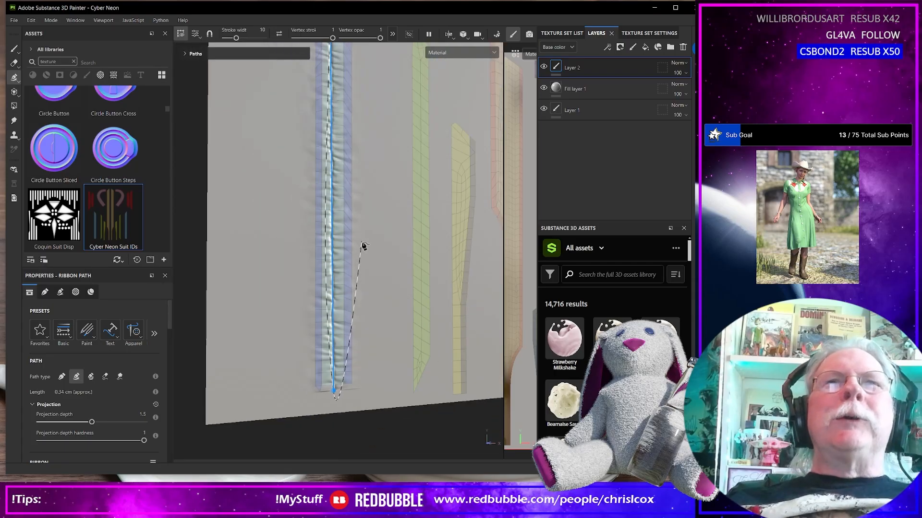
{"action": "scroll", "coordinate": [362, 246], "scroll_direction": "down", "scroll_amount": 4}
{"action": "left_click_drag", "start_coordinate": [222, 262], "coordinate": [298, 381], "text": "alt"}
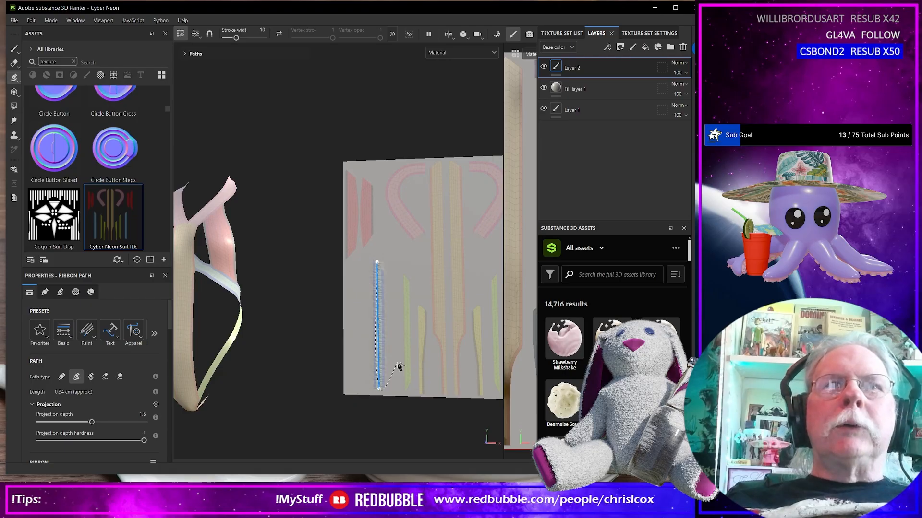
{"action": "middle_click_drag", "start_coordinate": [399, 368], "coordinate": [456, 349], "text": "alt"}
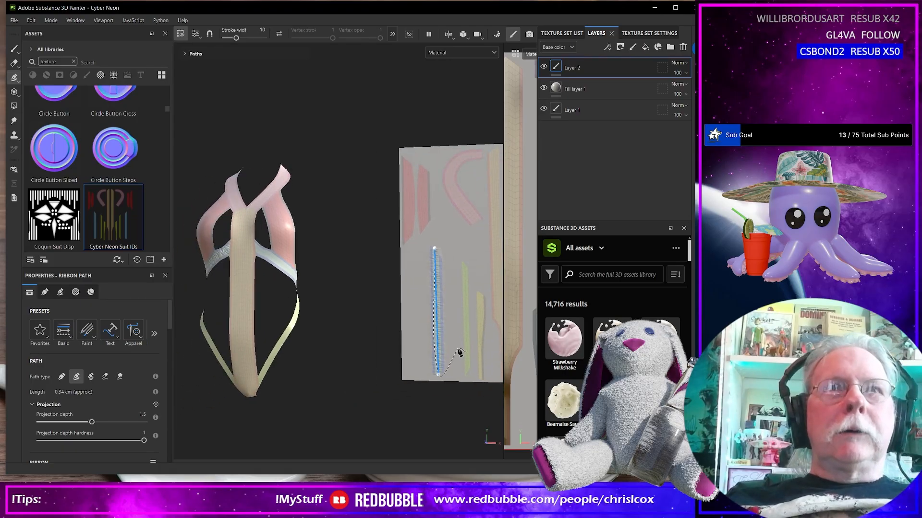